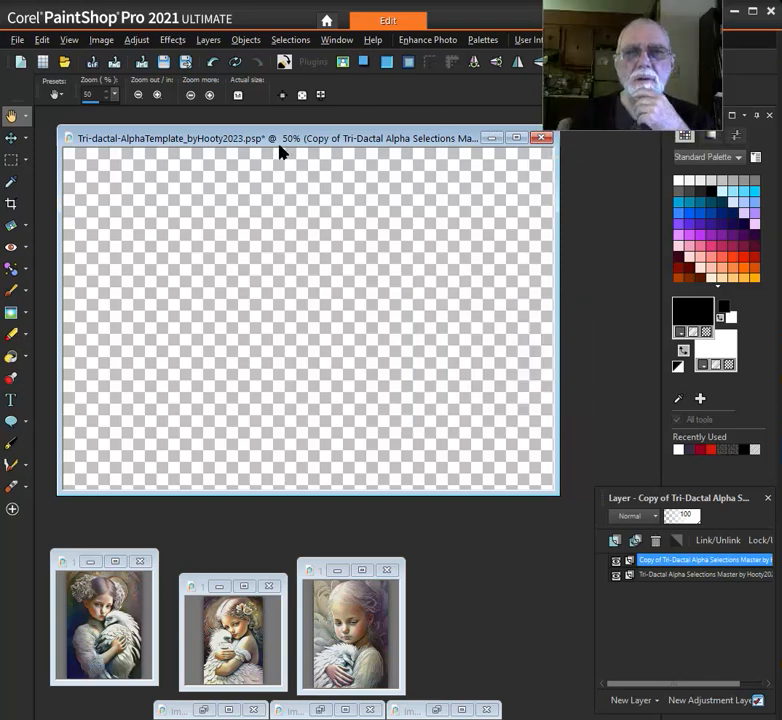
pyautogui.click(292, 142)
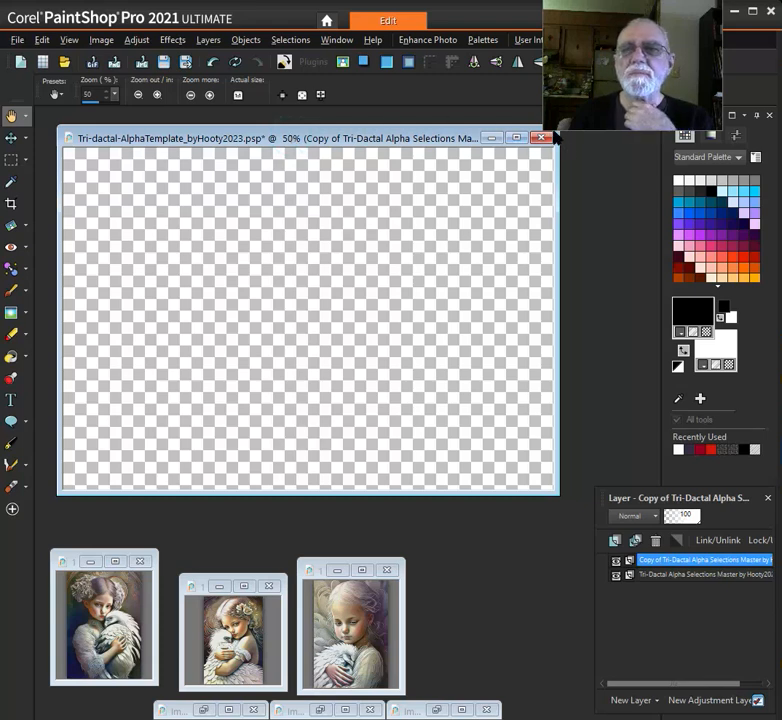
pyautogui.moveTo(542, 130); pyautogui.dragTo(576, 105)
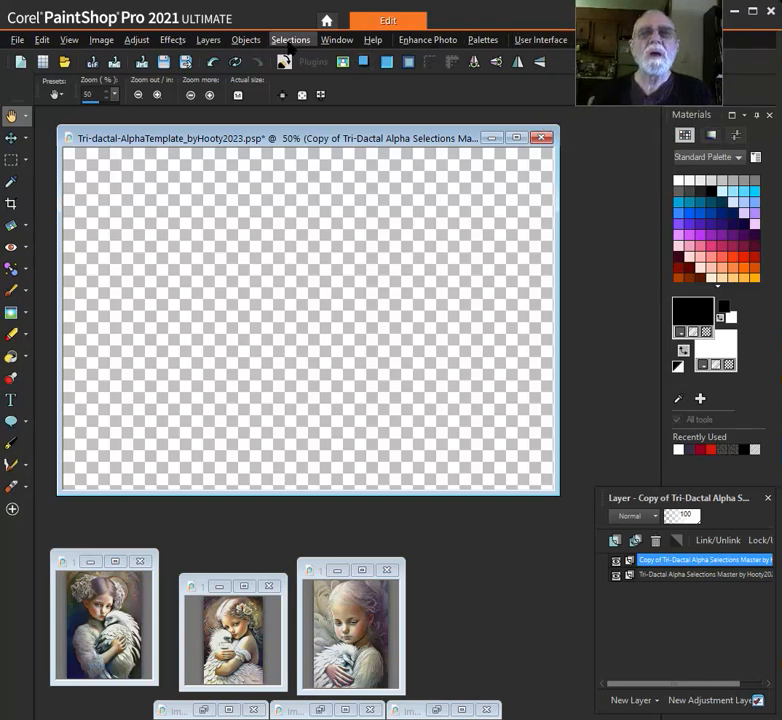
pyautogui.click(284, 137)
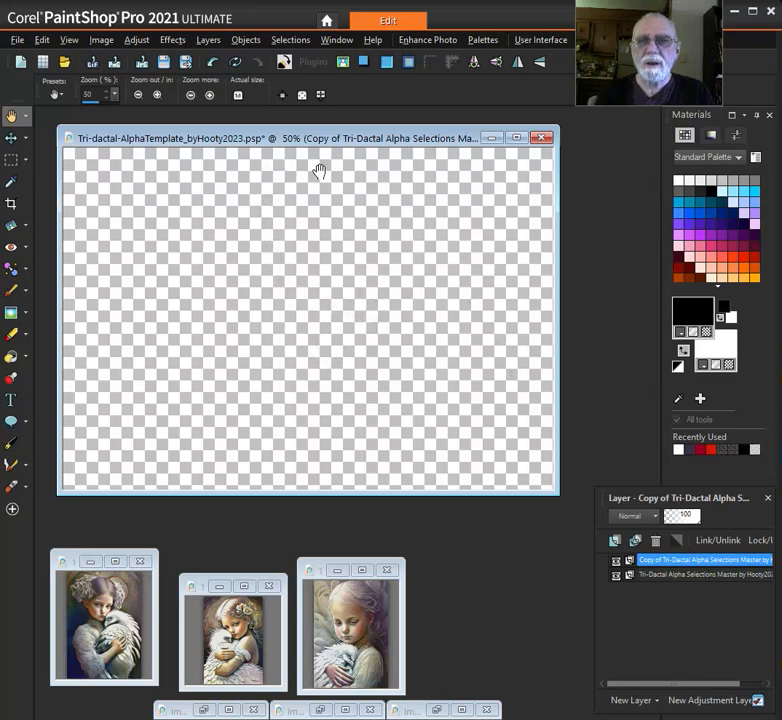
# Examine the alpha channel selections stored in the Tri-dactal template, then leave without loading one
pyautogui.click(290, 40)
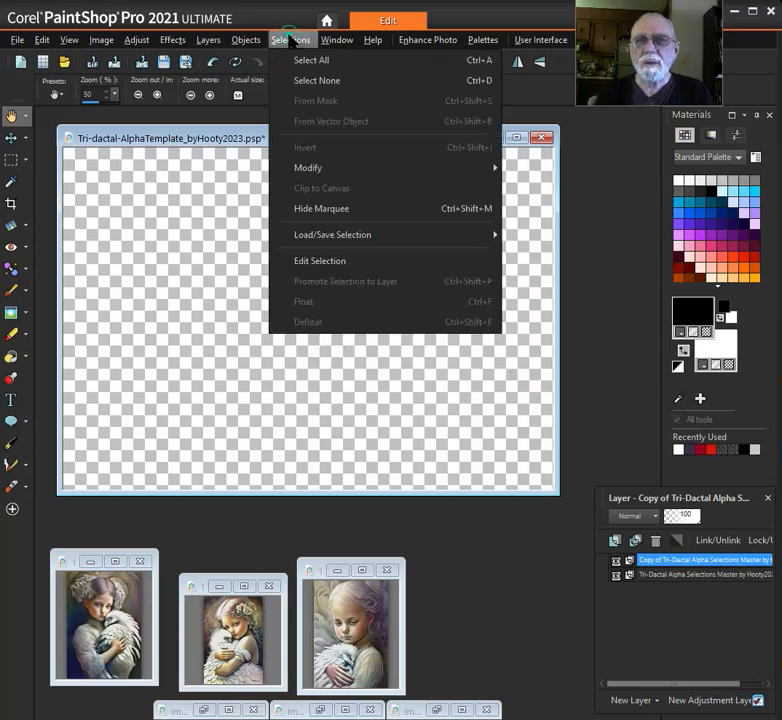
pyautogui.moveTo(363, 233)
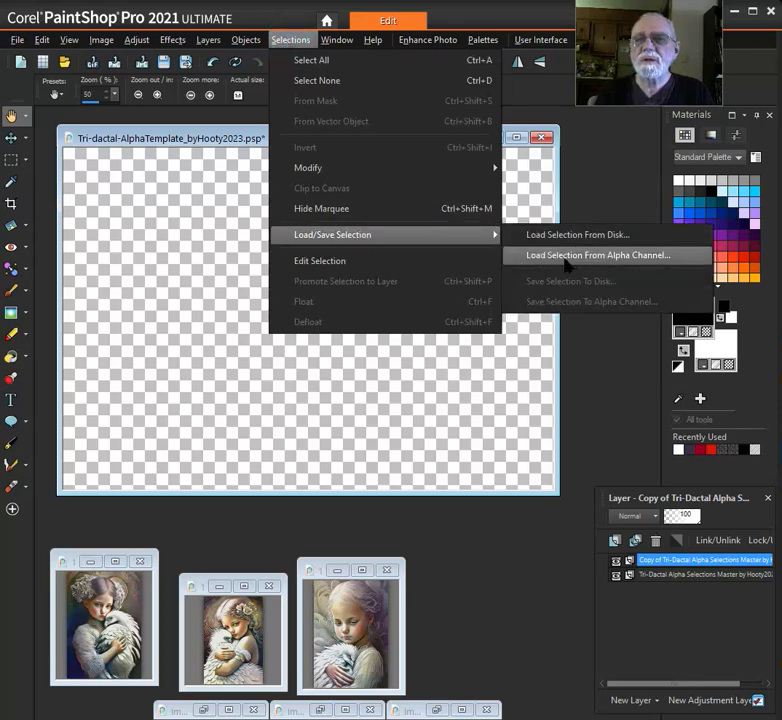
pyautogui.click(641, 256)
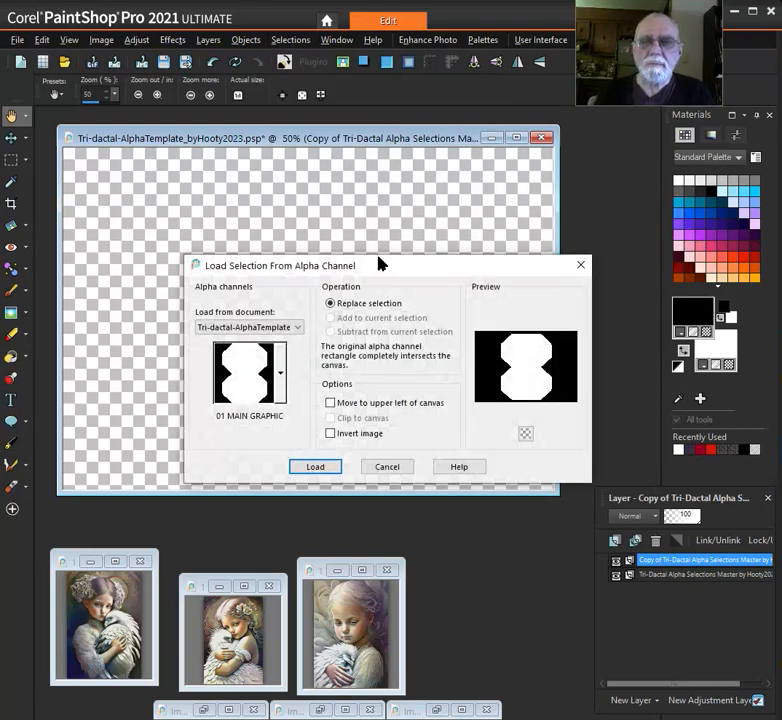
pyautogui.moveTo(388, 275); pyautogui.dragTo(322, 210)
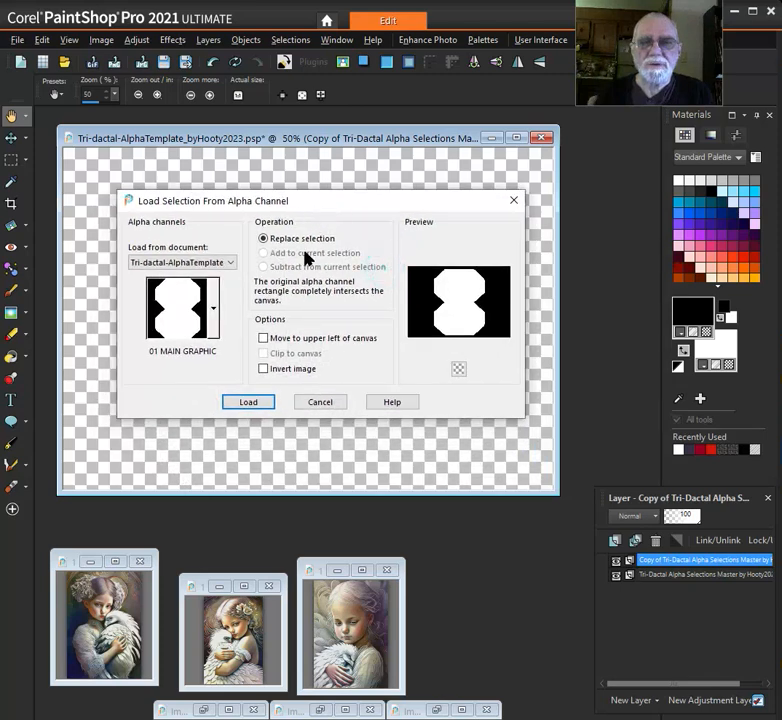
pyautogui.click(214, 309)
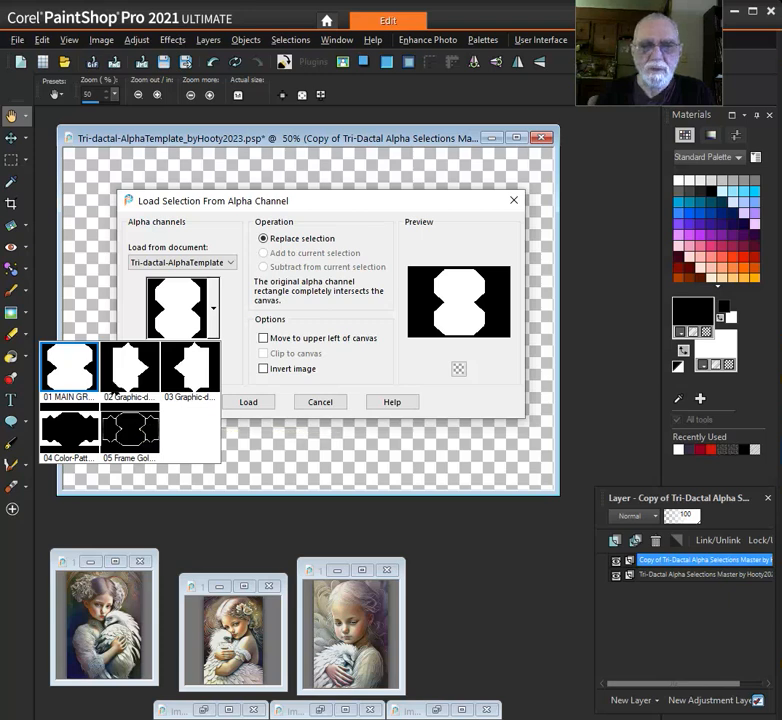
pyautogui.click(331, 403)
pyautogui.click(328, 405)
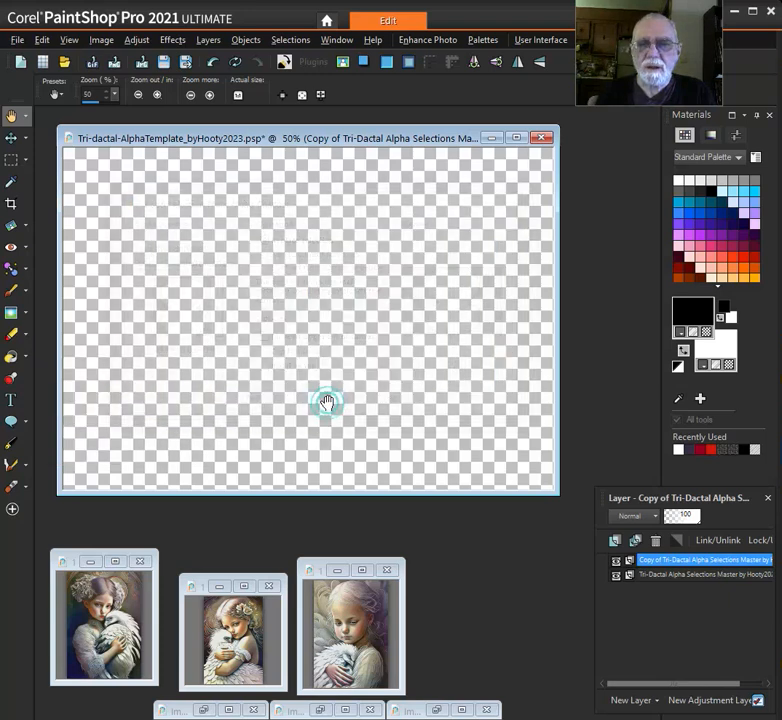
# Duplicate the Tri-dactal alpha template, minimize the original and place the copy in its spot
pyautogui.click(321, 132)
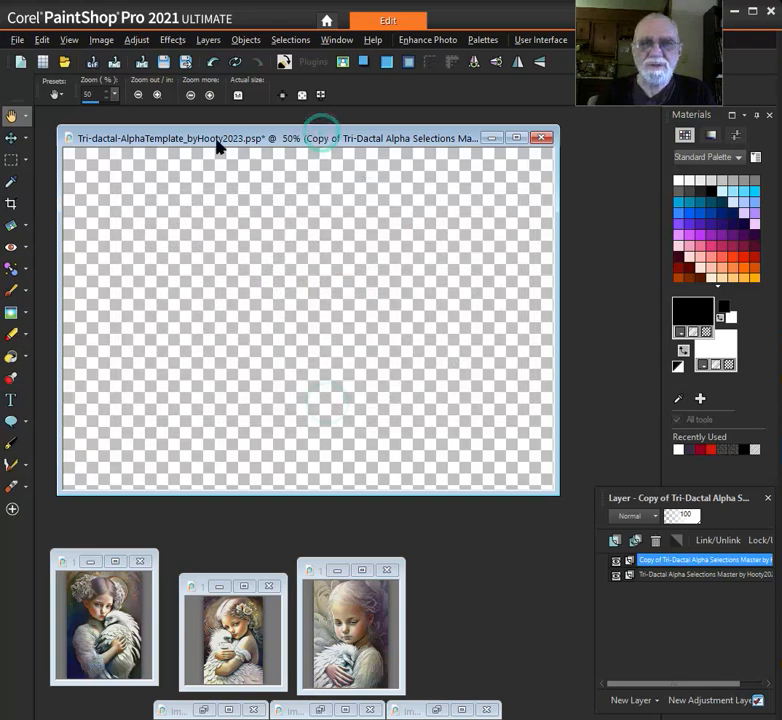
pyautogui.click(337, 133)
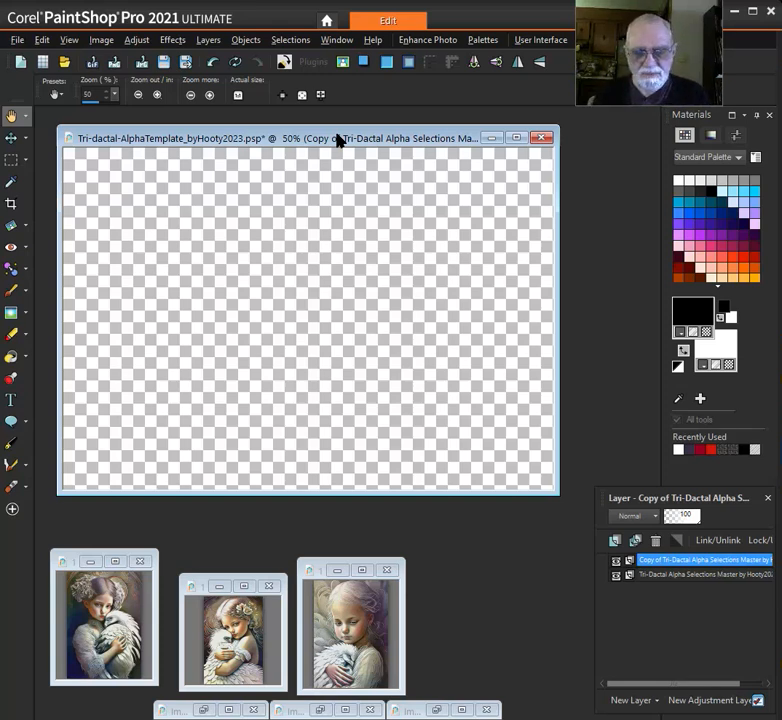
pyautogui.hotkey('shift', 'd')
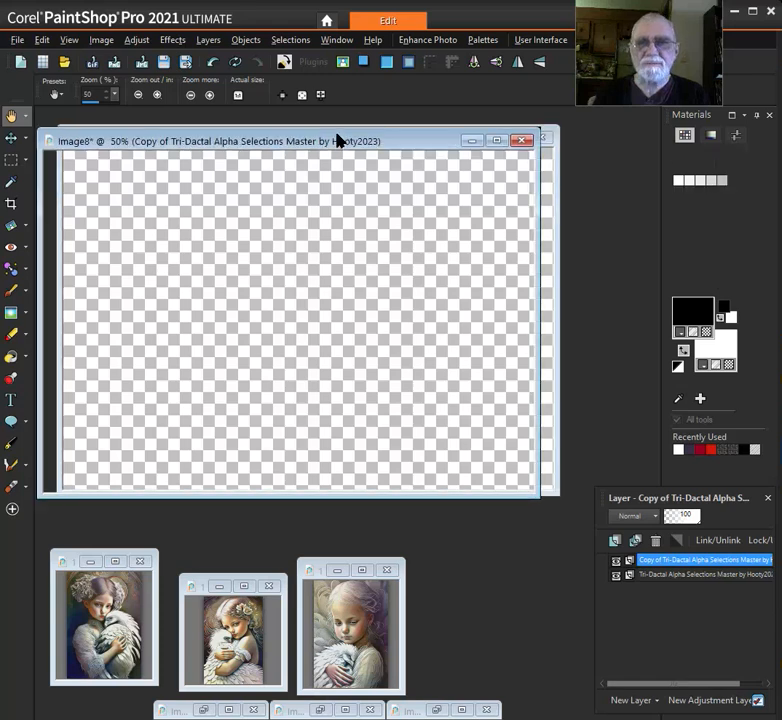
pyautogui.moveTo(349, 139); pyautogui.dragTo(370, 190)
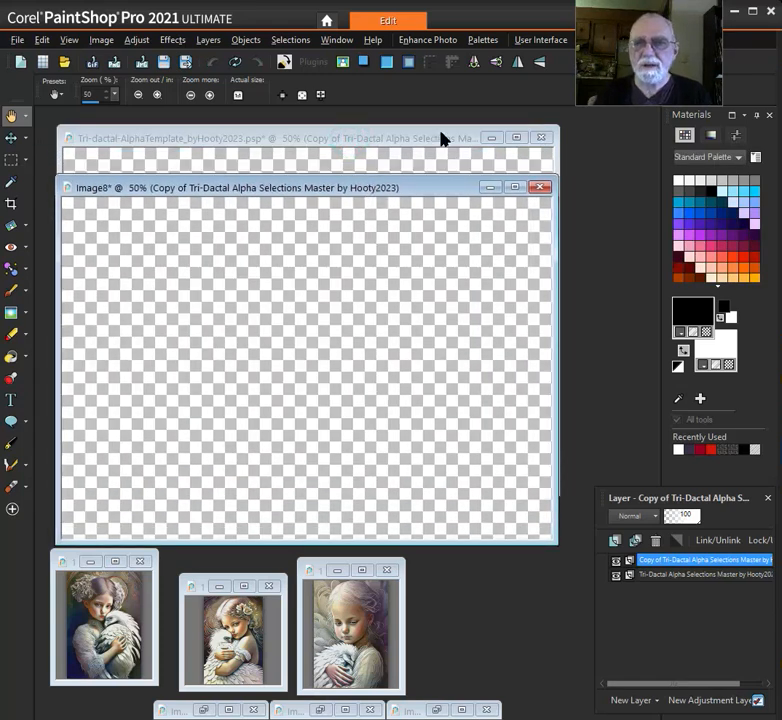
pyautogui.click(490, 138)
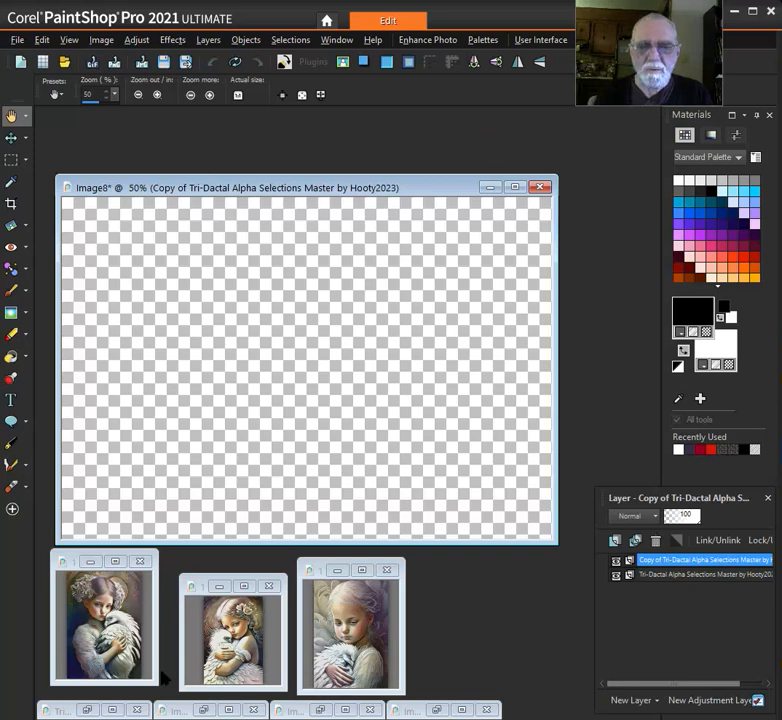
pyautogui.click(491, 591)
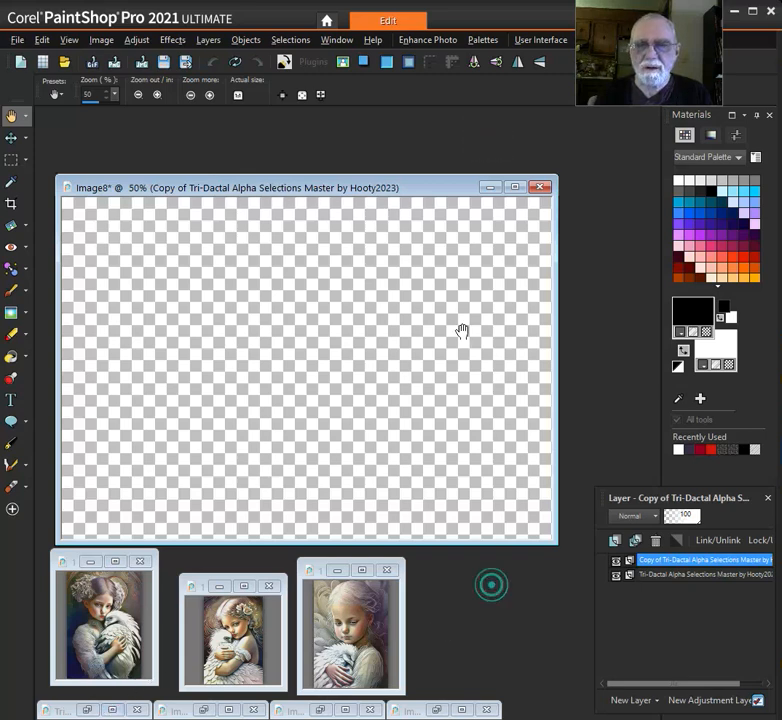
pyautogui.moveTo(330, 188); pyautogui.dragTo(327, 144)
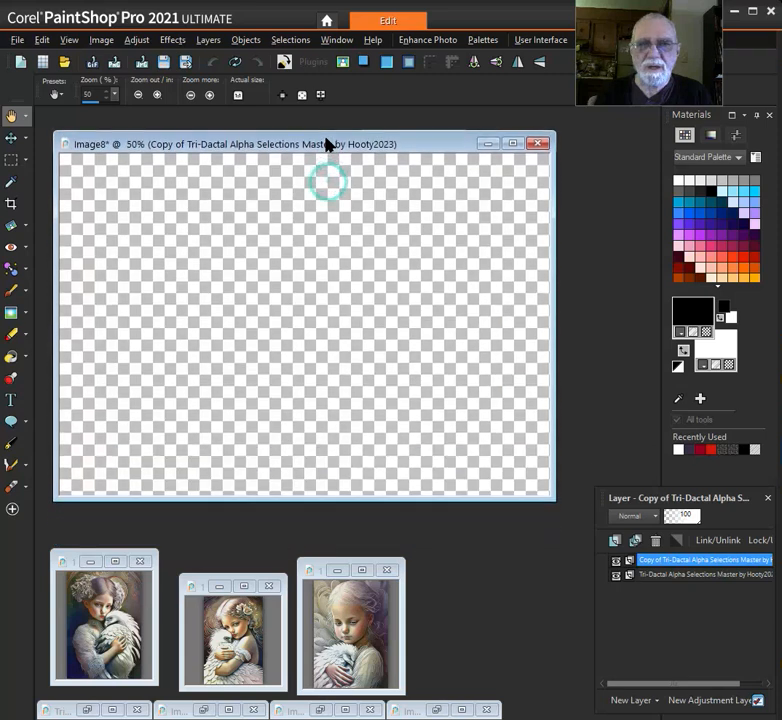
pyautogui.click(378, 259)
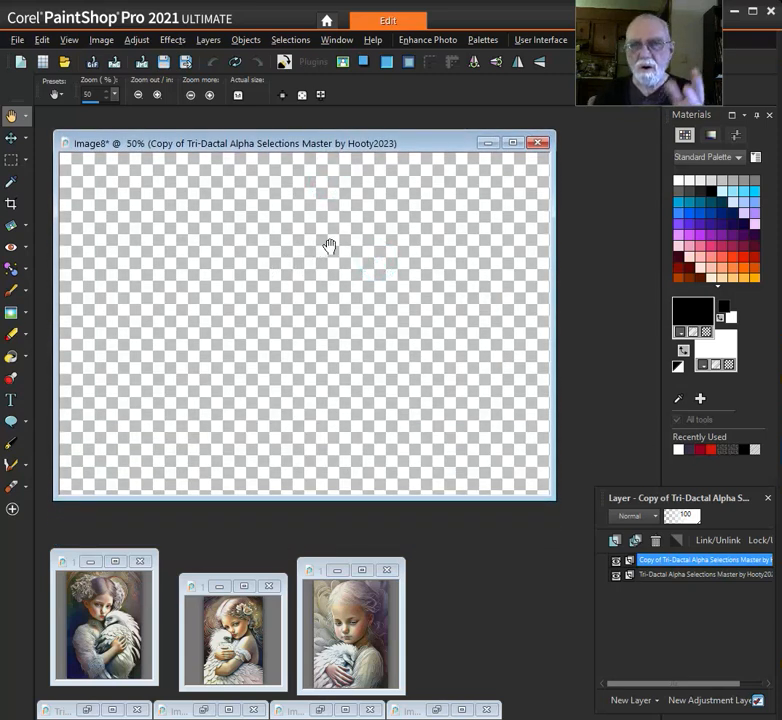
pyautogui.click(329, 216)
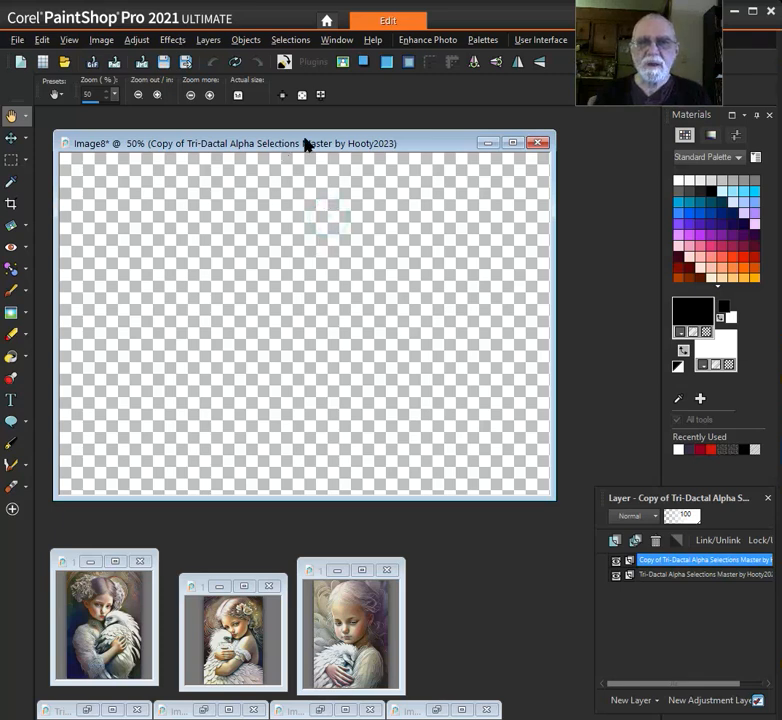
pyautogui.click(306, 142)
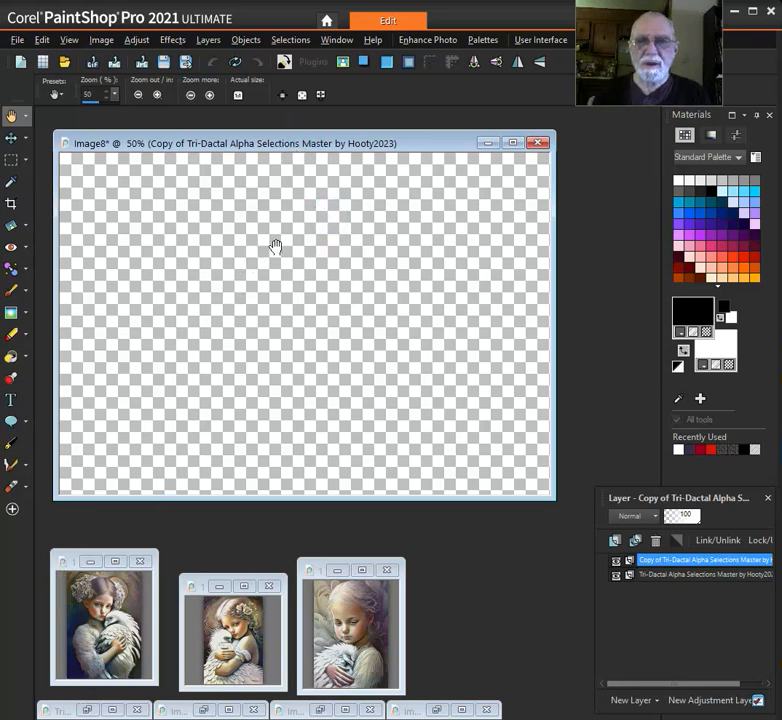
pyautogui.click(276, 247)
pyautogui.click(314, 188)
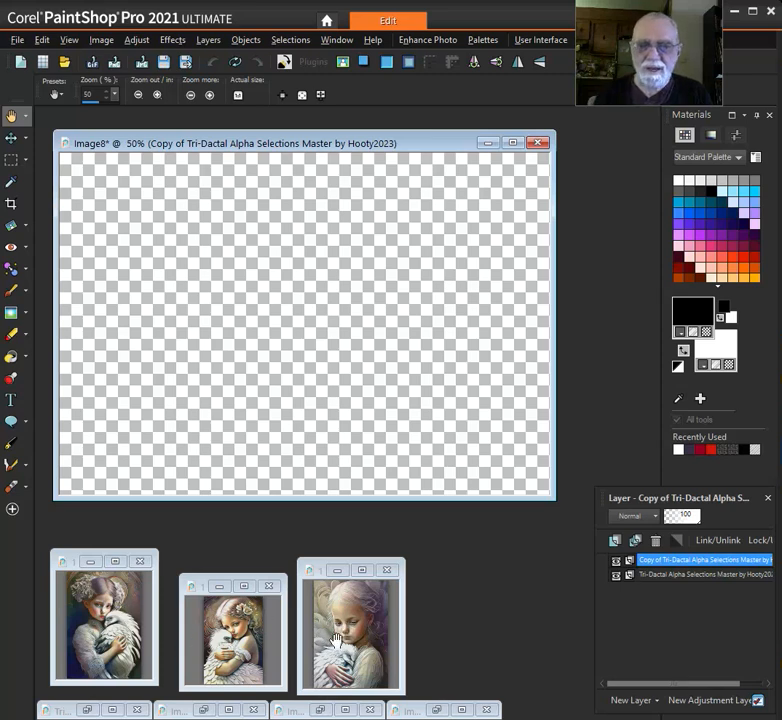
# Copy the middle of the three girl-with-bird portraits to the clipboard
pyautogui.click(235, 630)
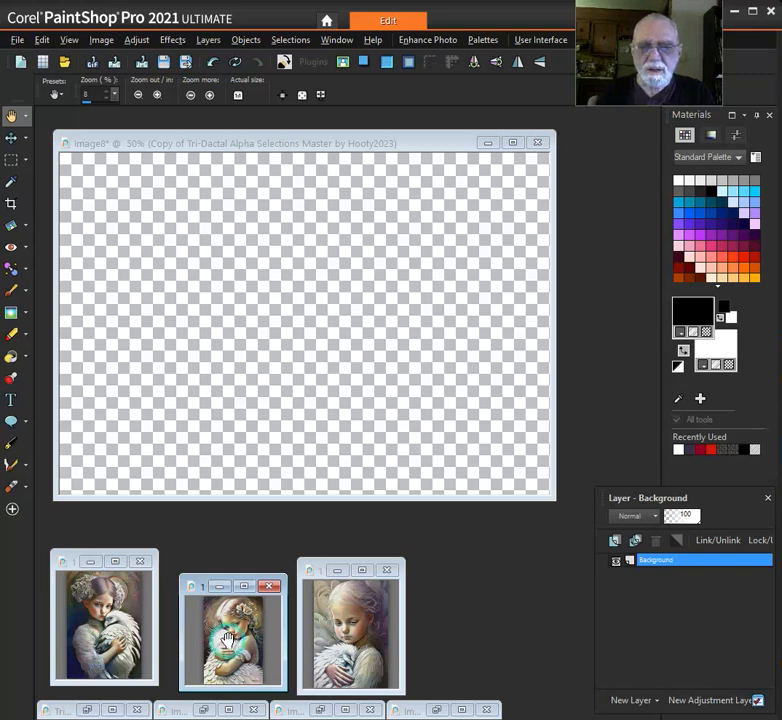
pyautogui.rightClick(203, 591)
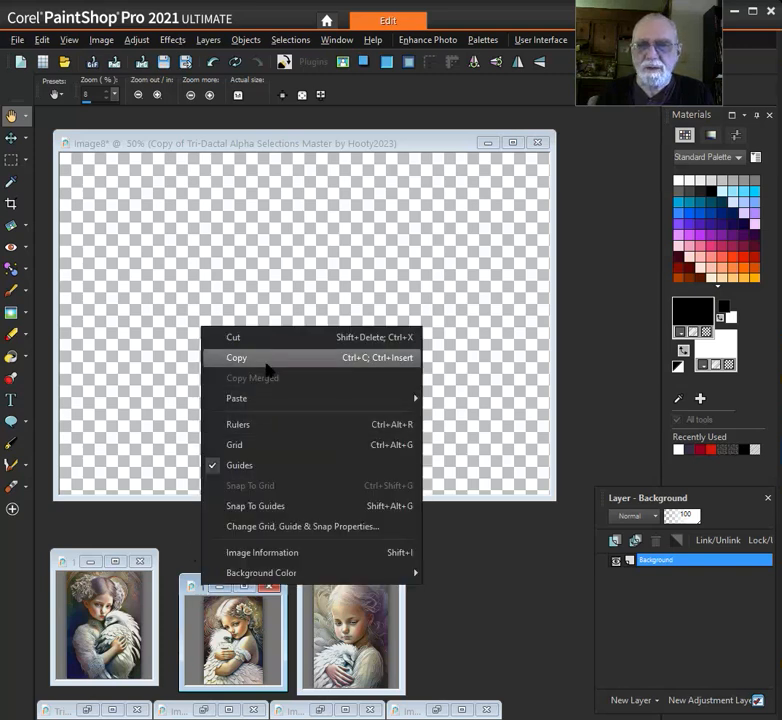
pyautogui.click(272, 355)
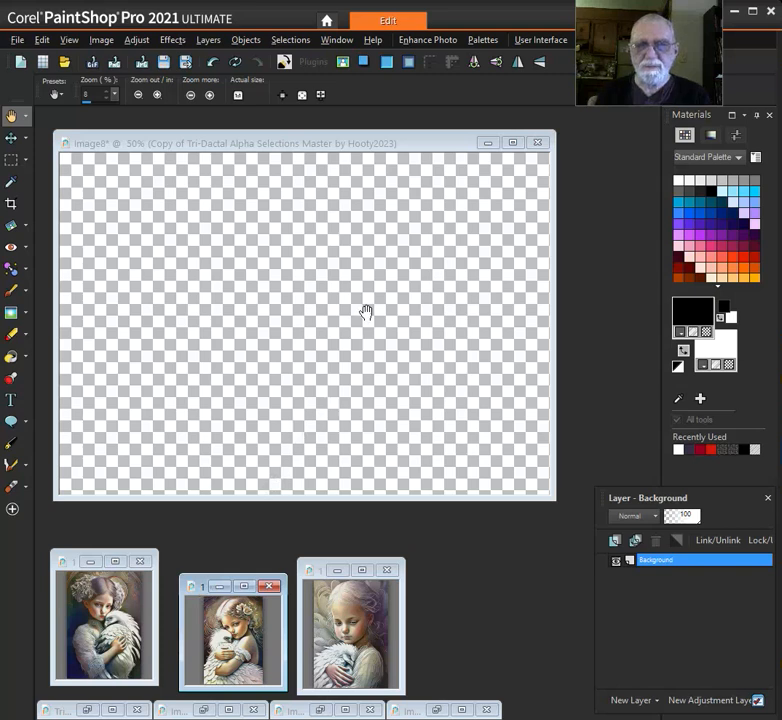
# Load the 01 MAIN GRAPHIC alpha channel as a selection in the duplicated template
pyautogui.click(322, 148)
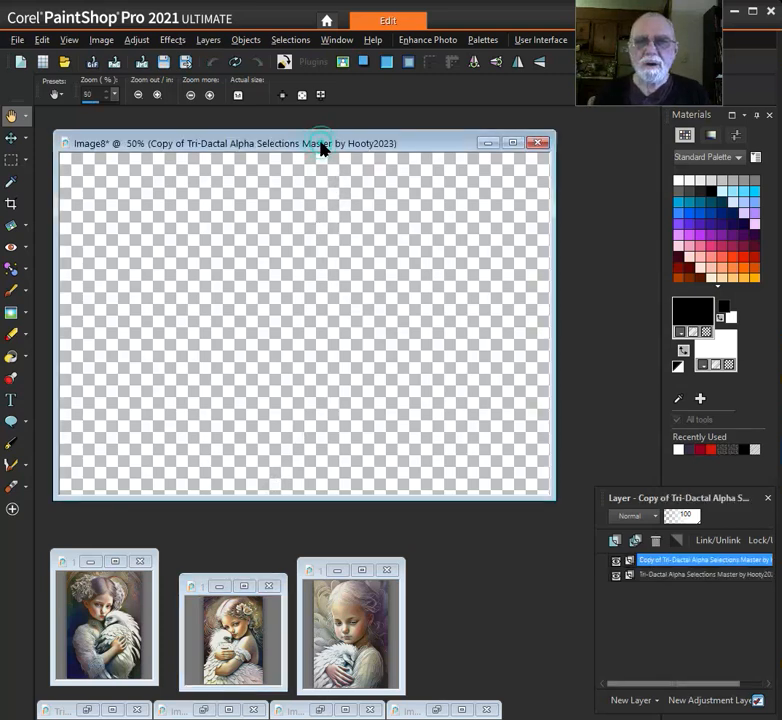
pyautogui.click(290, 42)
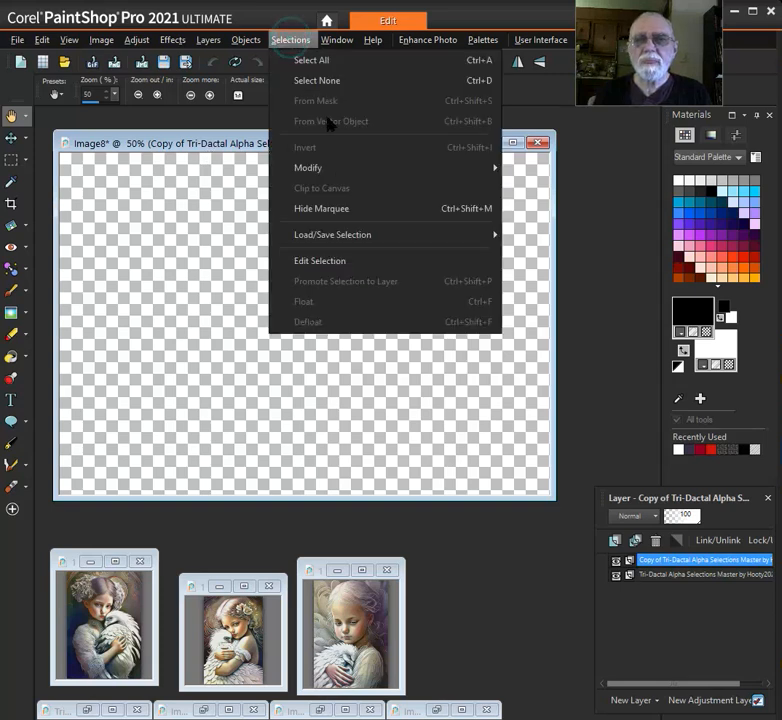
pyautogui.moveTo(355, 245)
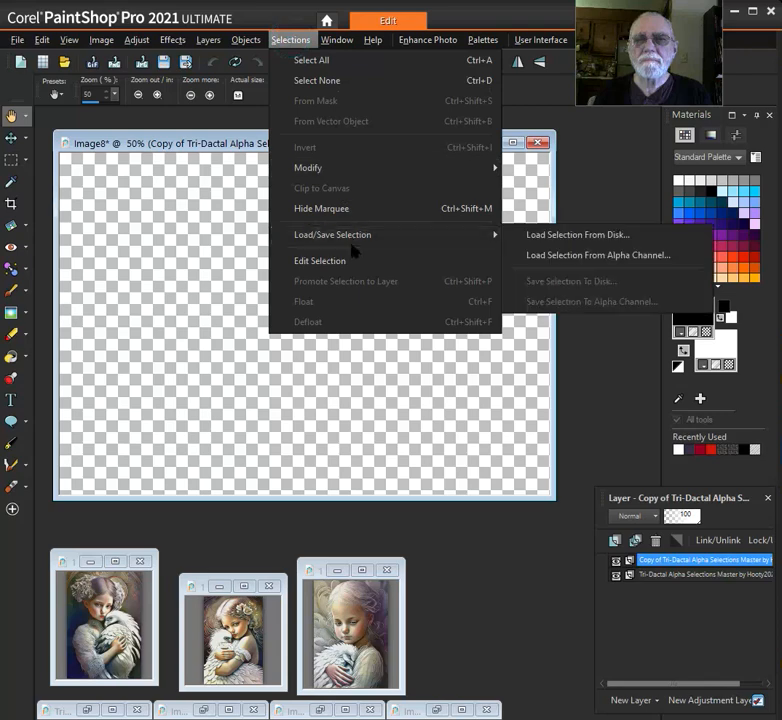
pyautogui.click(600, 256)
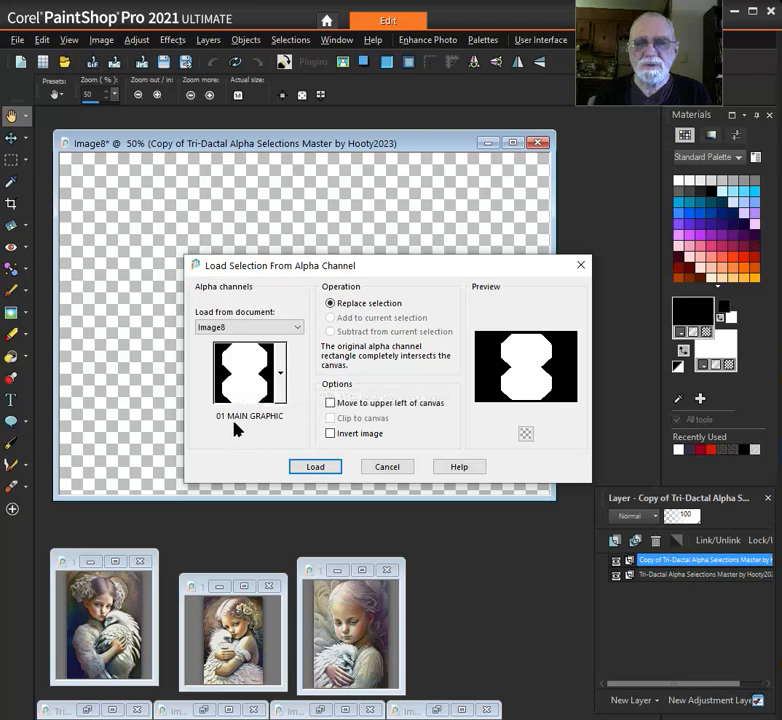
pyautogui.click(320, 468)
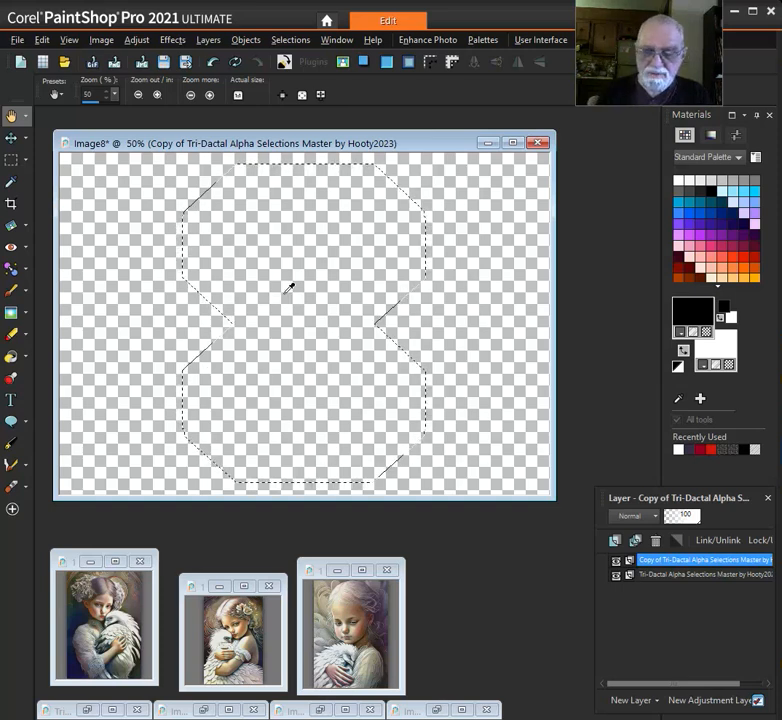
# Paste the copied portrait into the main graphic selection
pyautogui.hotkey('ctrl', 'shift', 'l')
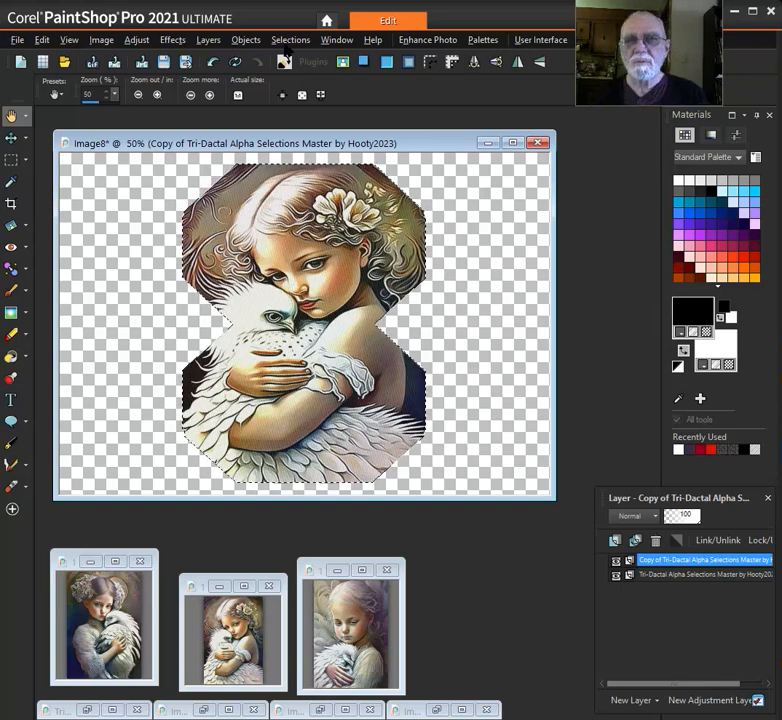
pyautogui.click(103, 41)
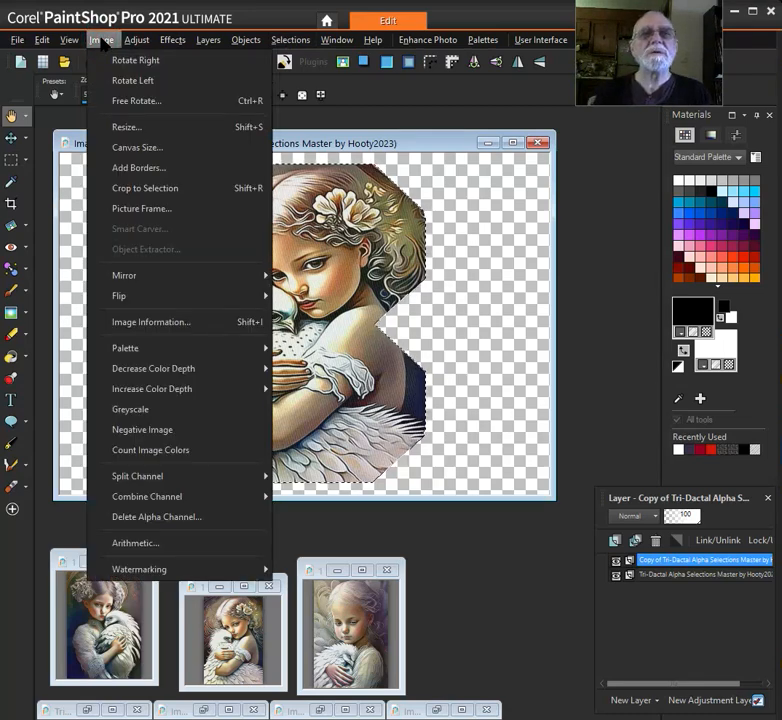
pyautogui.click(103, 41)
pyautogui.click(42, 40)
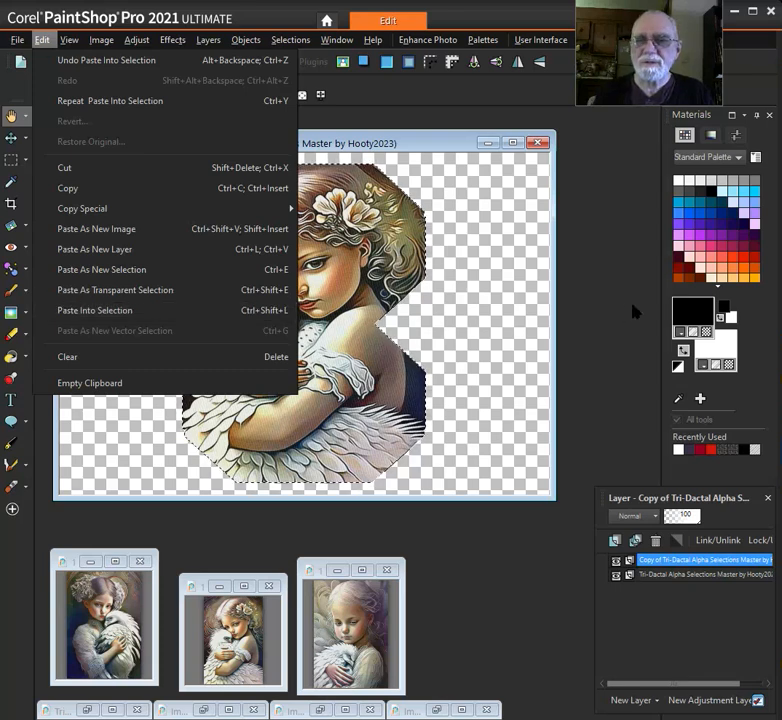
pyautogui.click(597, 287)
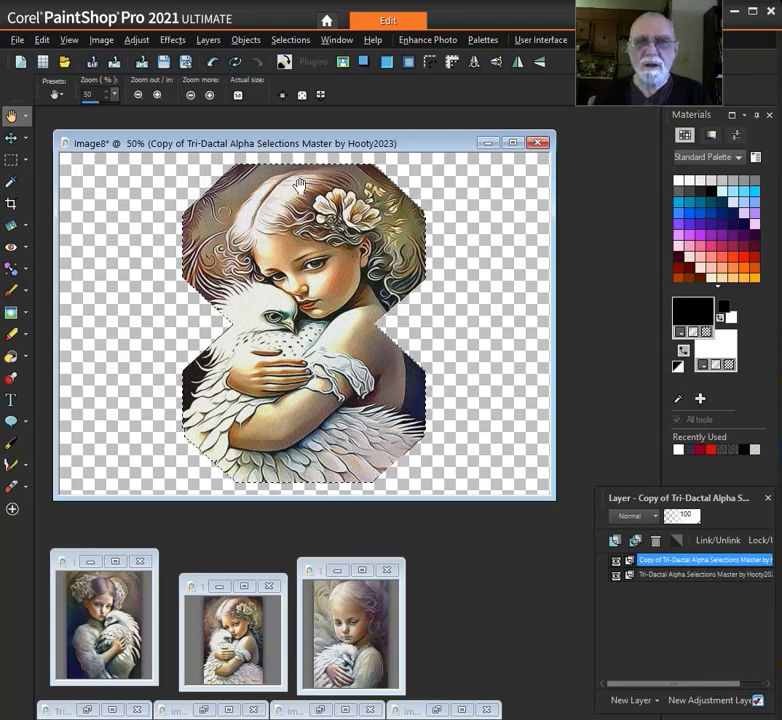
# Load the 02 Graphic-design-pattern alpha channel as a selection, replacing the current one in the template copy
pyautogui.click(289, 40)
pyautogui.moveTo(358, 240)
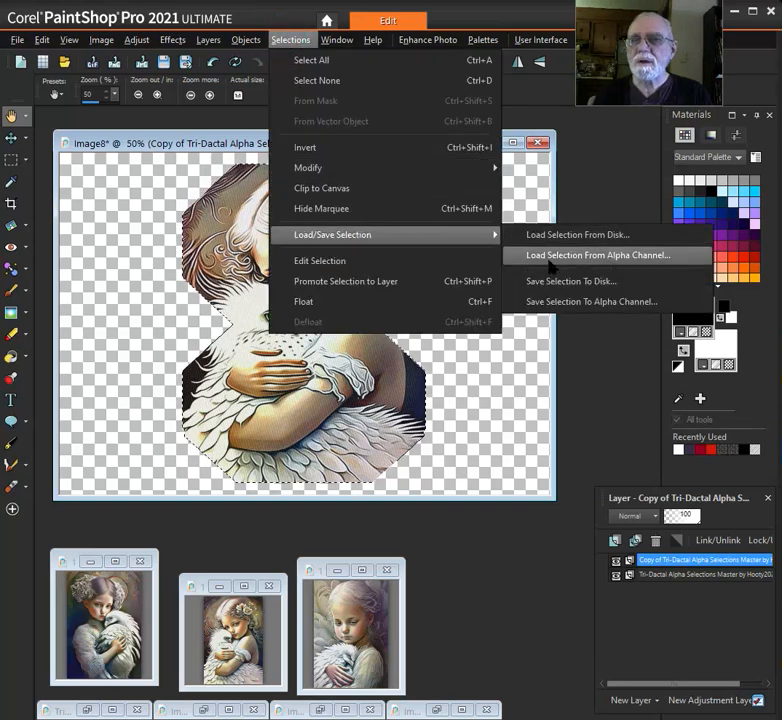
pyautogui.click(645, 257)
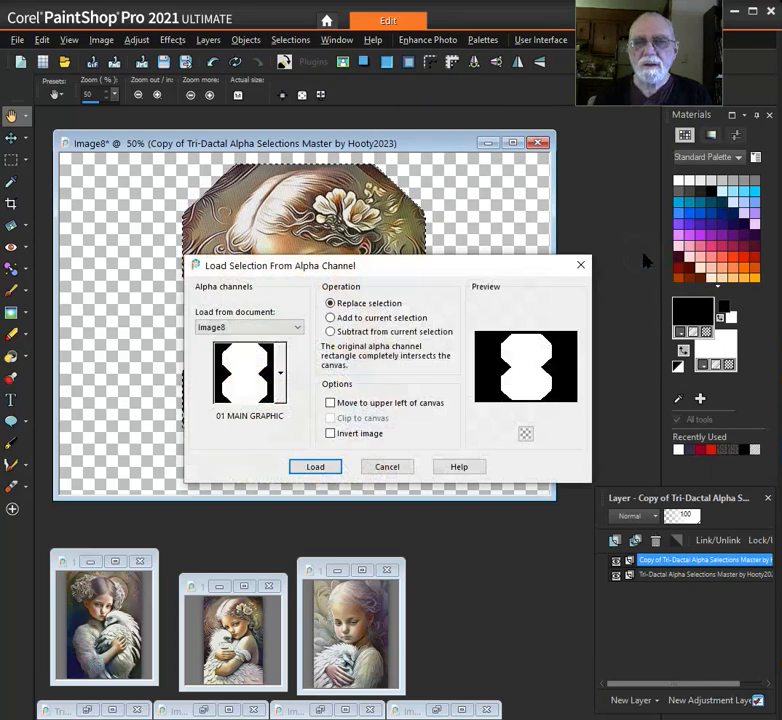
pyautogui.click(283, 370)
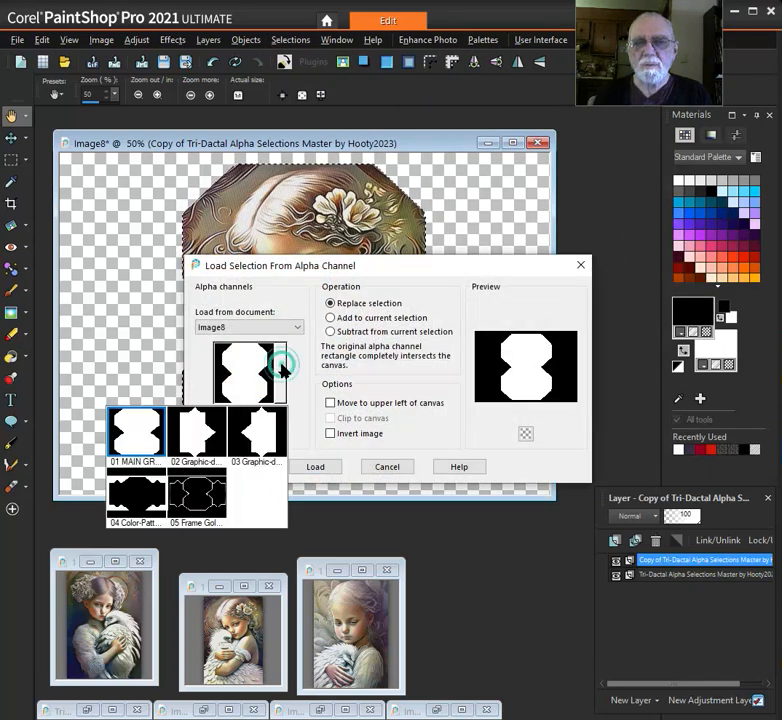
pyautogui.click(203, 474)
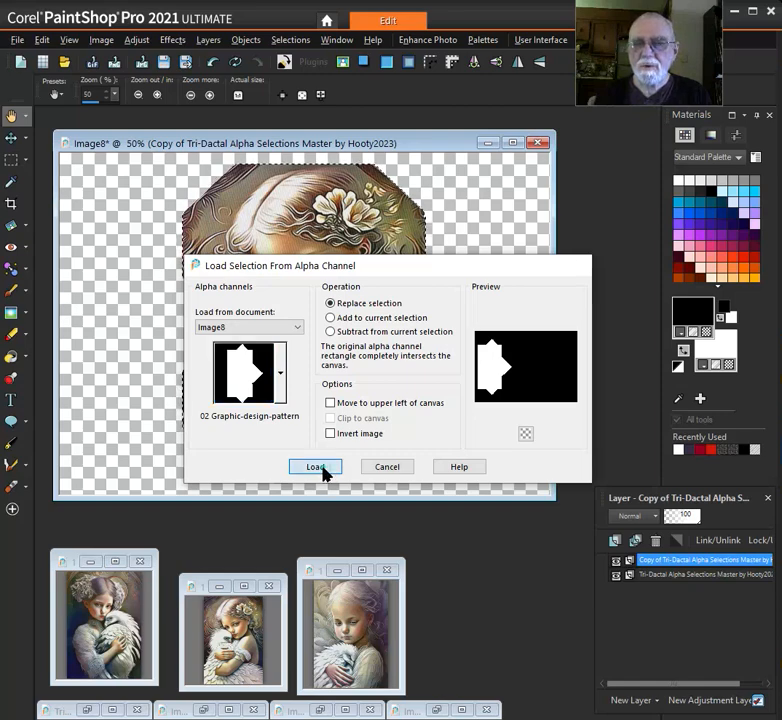
pyautogui.click(316, 467)
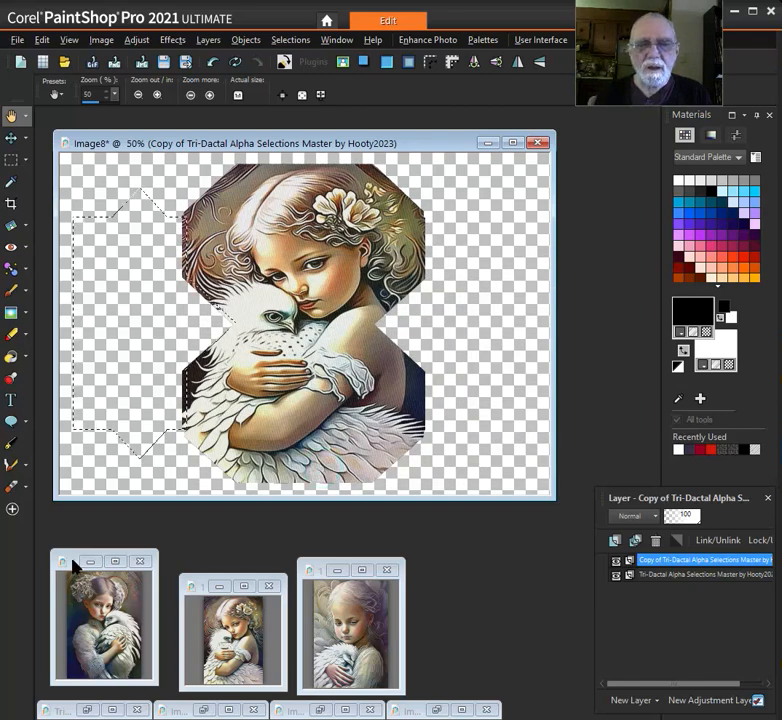
# Copy the leftmost girl-with-bird portrait and paste it into the loaded 02 Graphic-design-pattern selection of the template copy
pyautogui.click(75, 567)
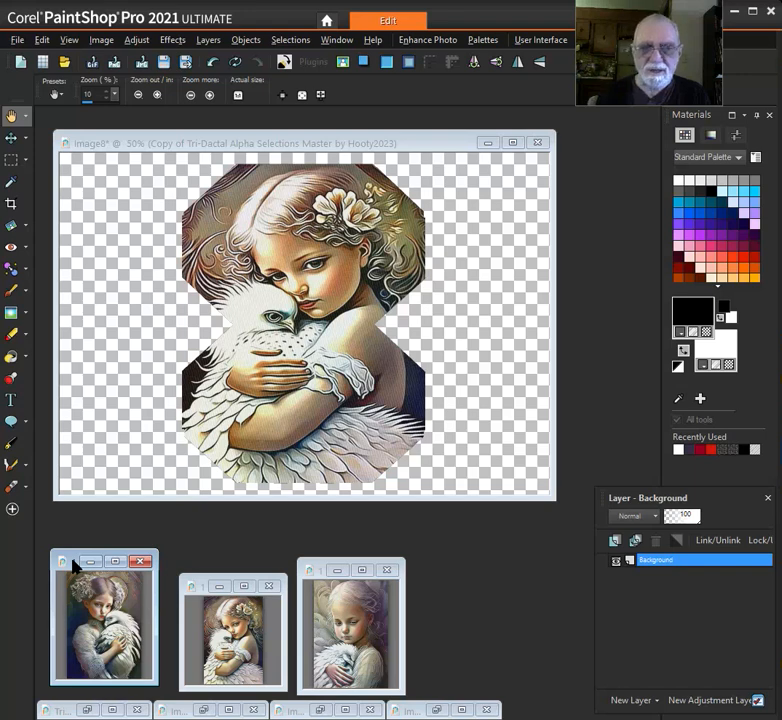
pyautogui.click(325, 145)
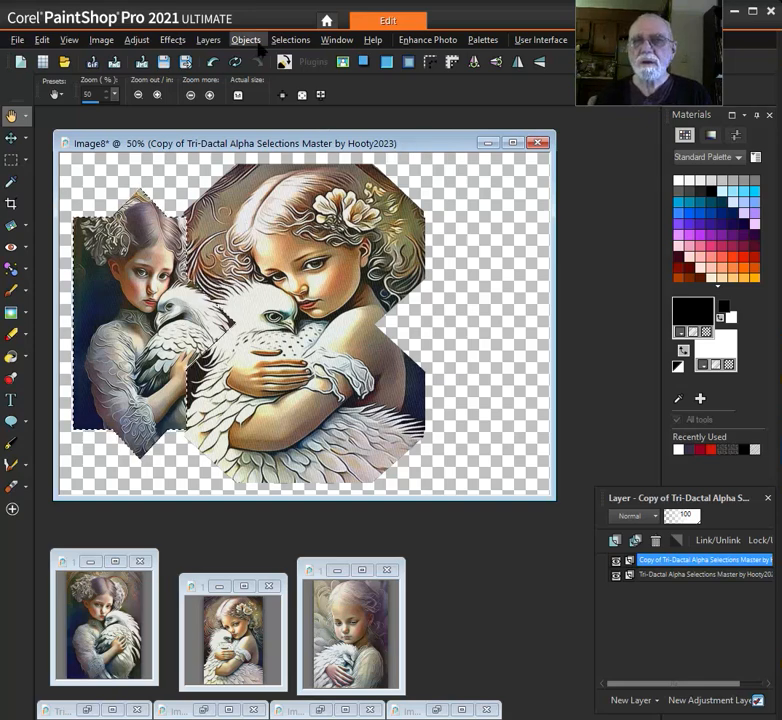
# Load the 03 Graphic-design-pattern alpha channel as the replacement selection in the template copy
pyautogui.click(294, 40)
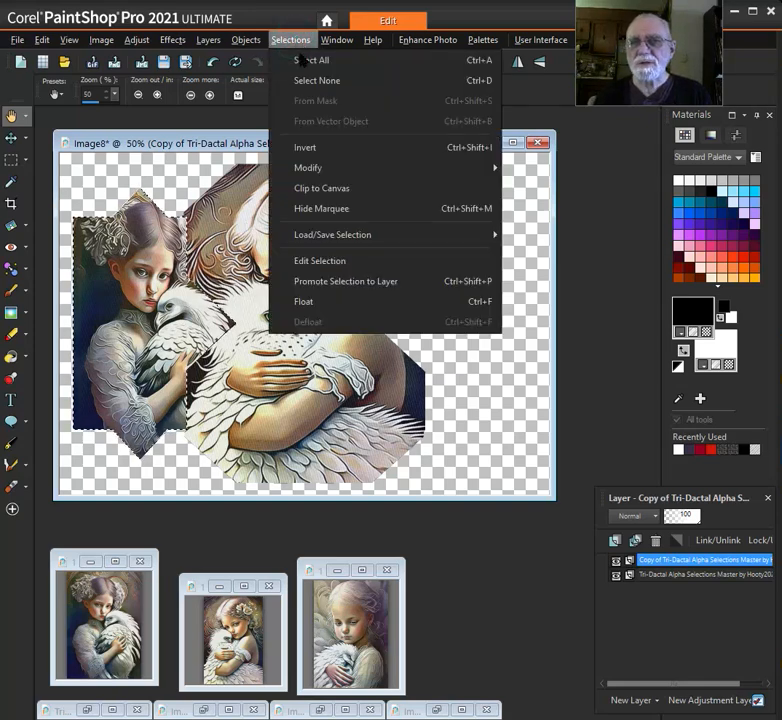
pyautogui.moveTo(369, 236)
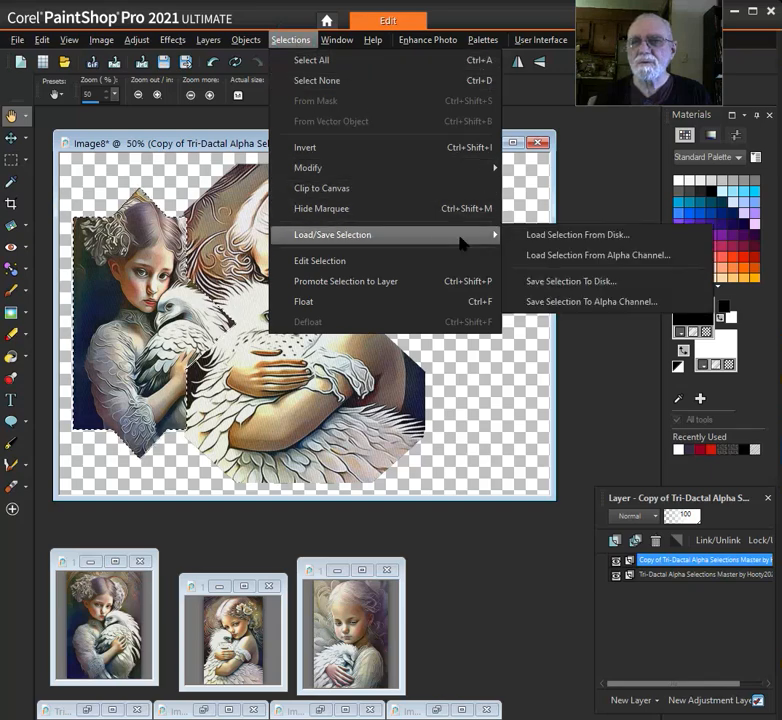
pyautogui.click(594, 258)
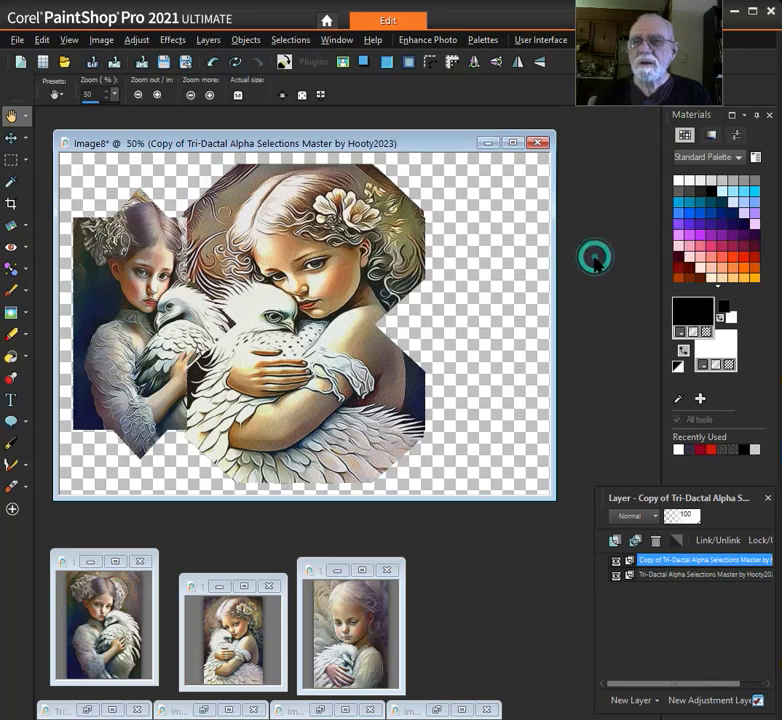
pyautogui.click(281, 376)
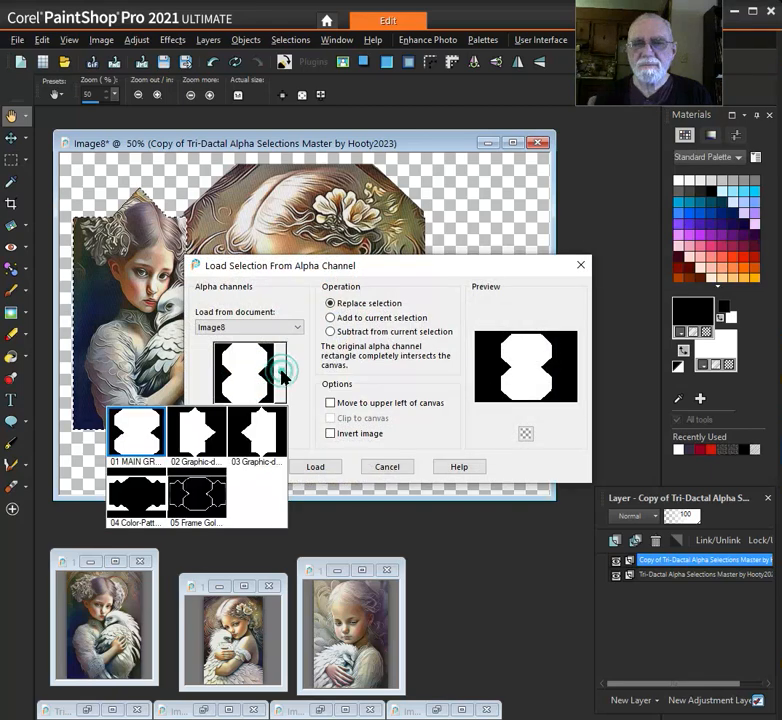
pyautogui.click(262, 428)
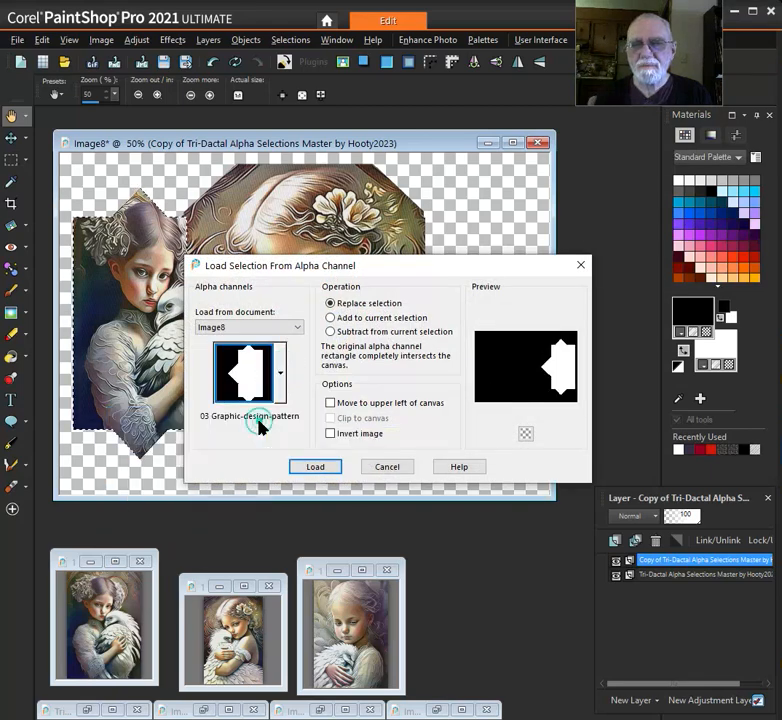
pyautogui.click(319, 467)
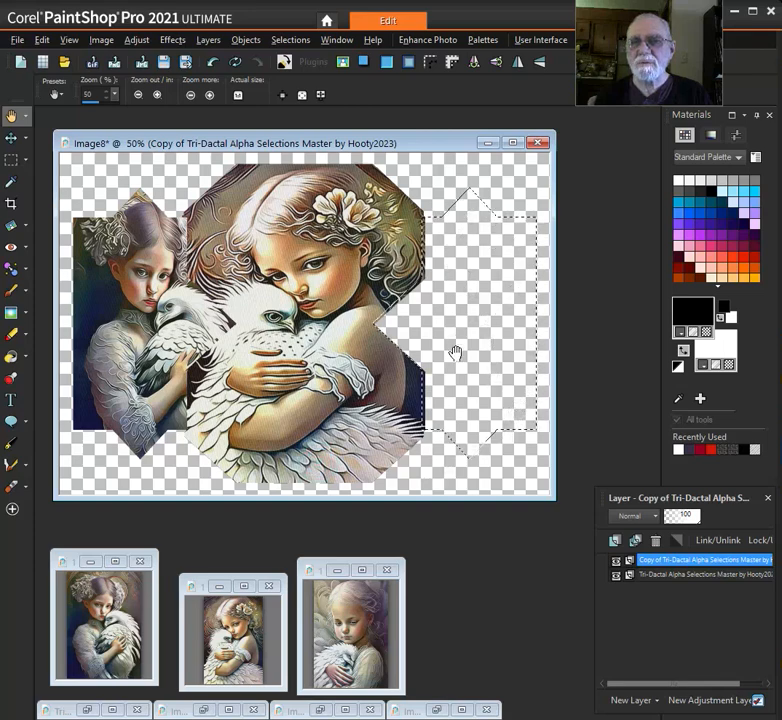
# Copy the rightmost girl-with-bird portrait and paste it into the loaded 03 Graphic-design-pattern selection of the template copy
pyautogui.click(322, 575)
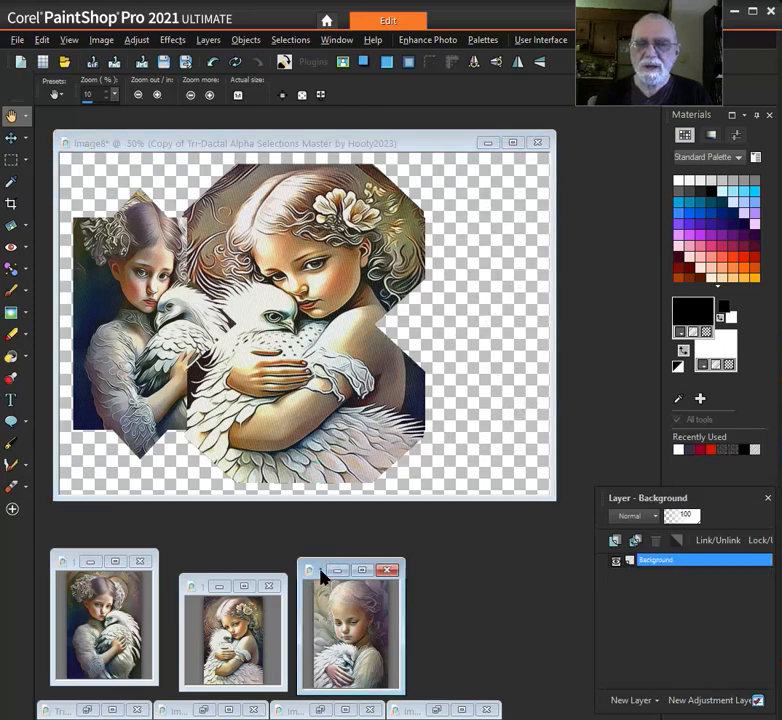
pyautogui.rightClick(320, 575)
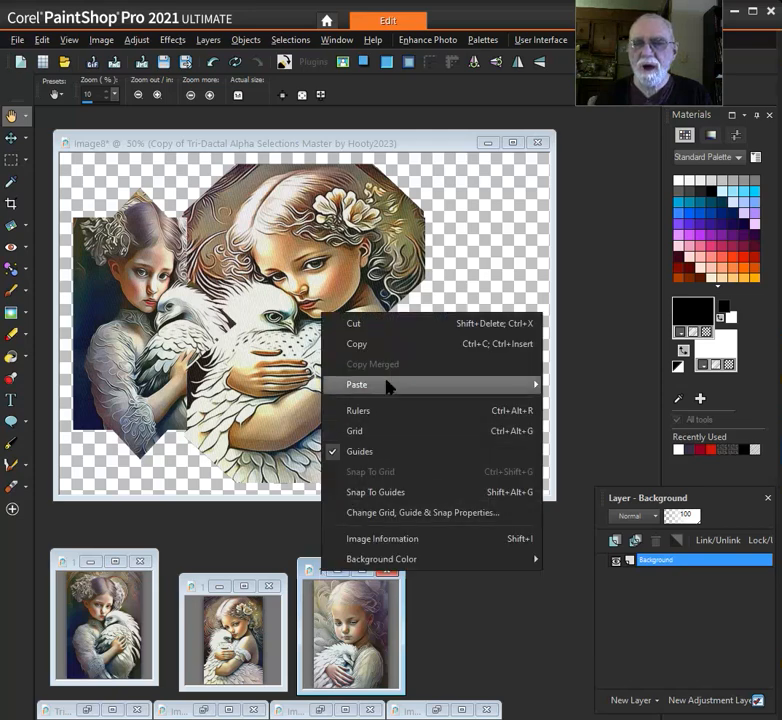
pyautogui.click(397, 345)
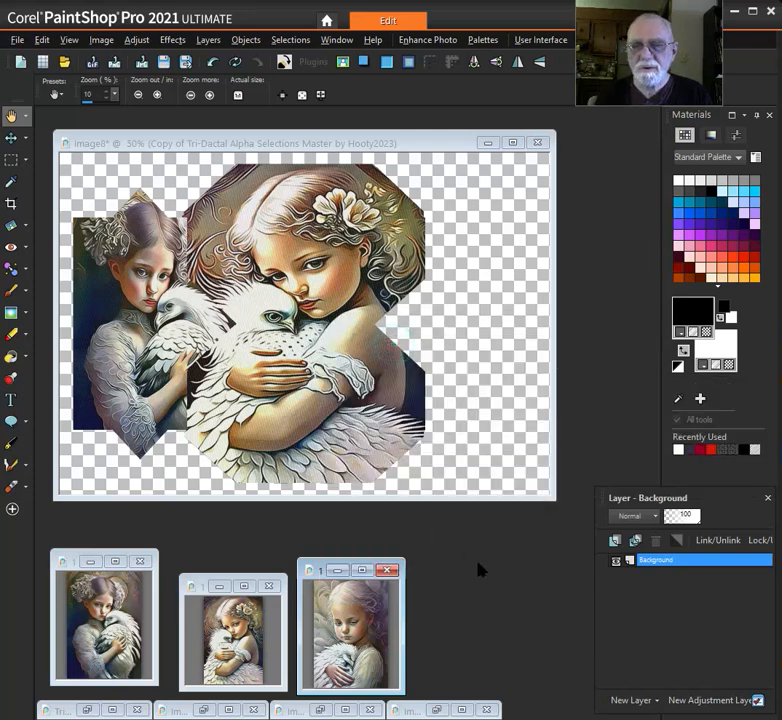
pyautogui.click(386, 144)
pyautogui.hotkey('ctrl', 'l')
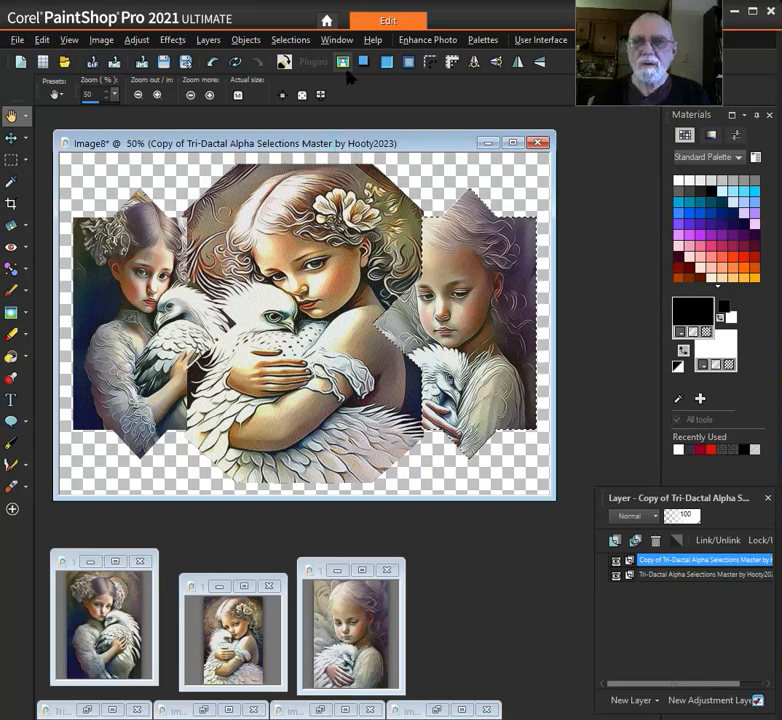
pyautogui.click(290, 45)
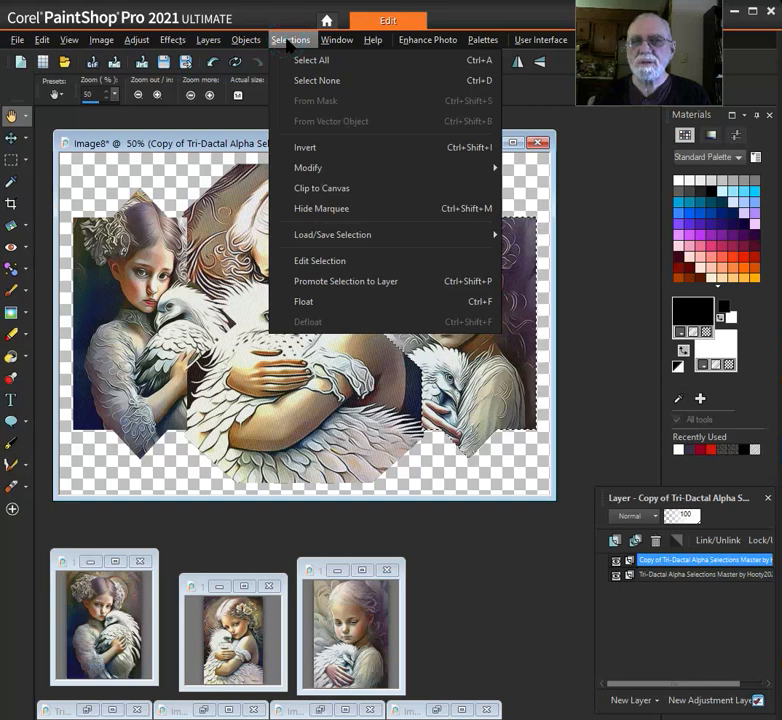
pyautogui.moveTo(346, 239)
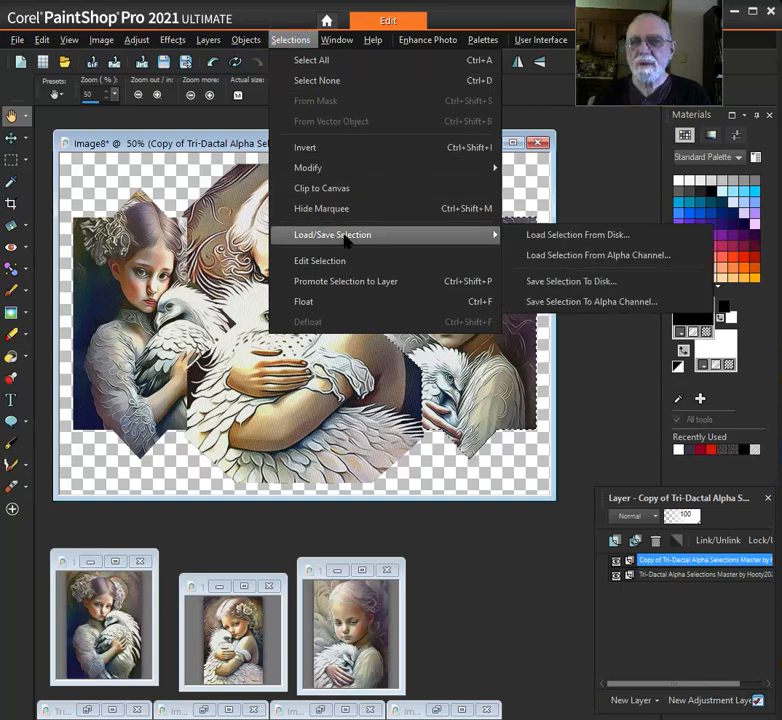
pyautogui.click(605, 256)
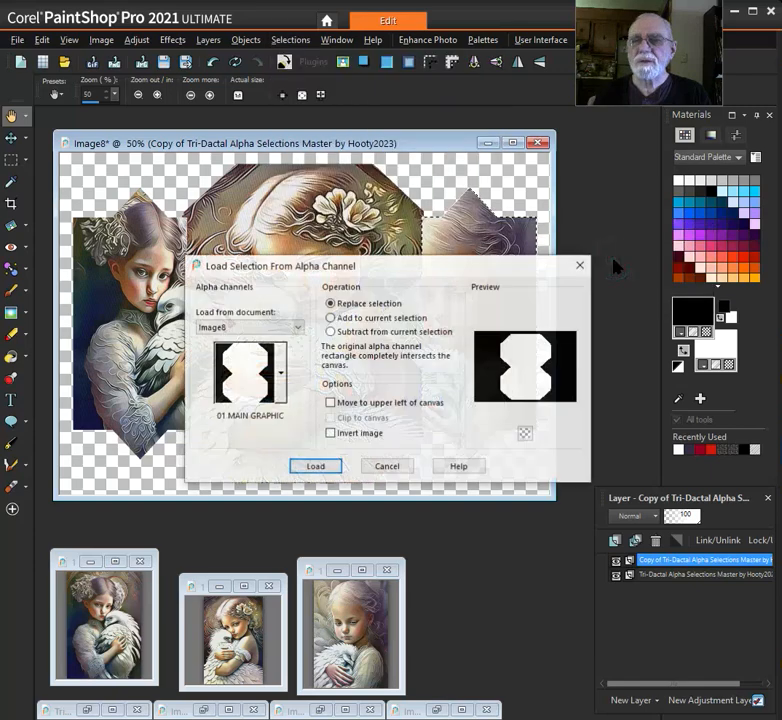
pyautogui.click(281, 372)
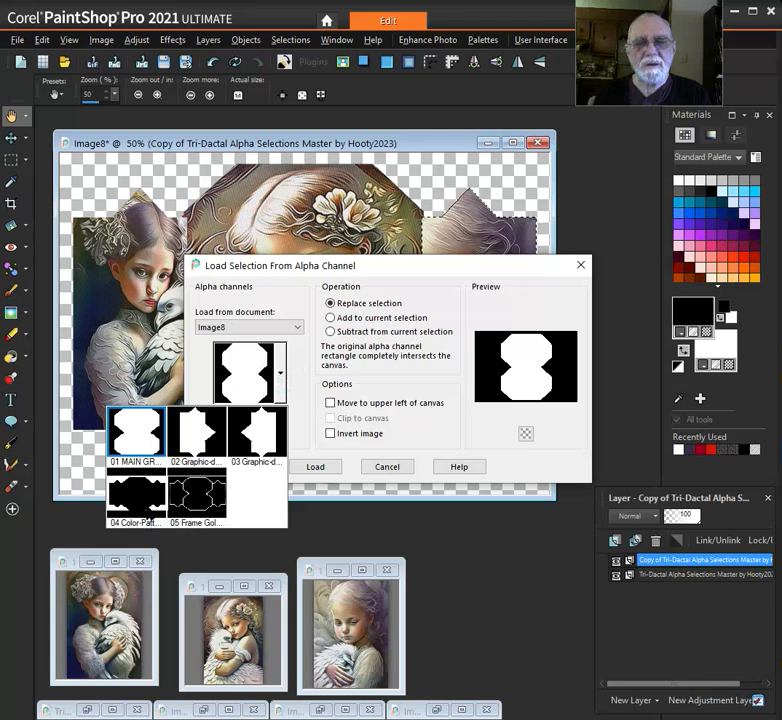
pyautogui.click(126, 489)
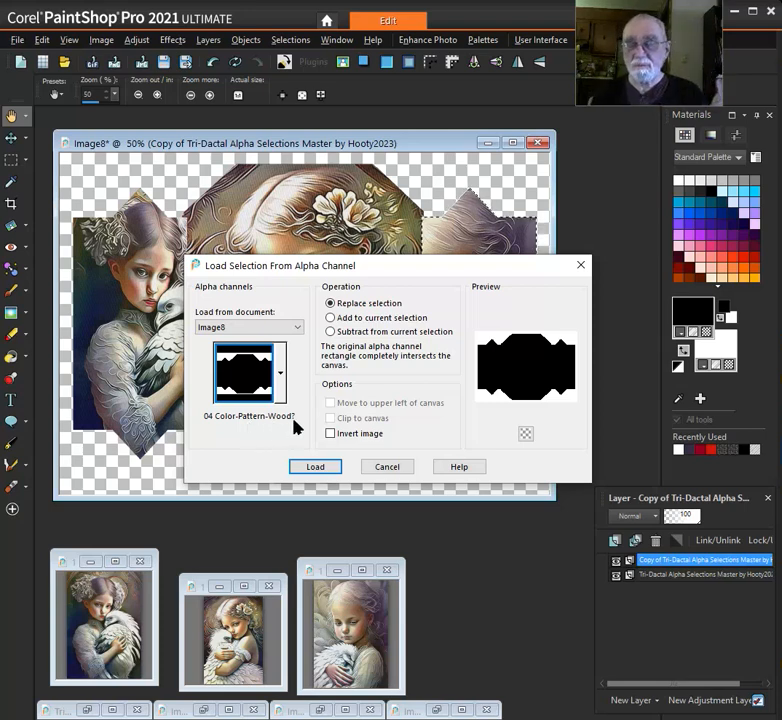
pyautogui.click(388, 467)
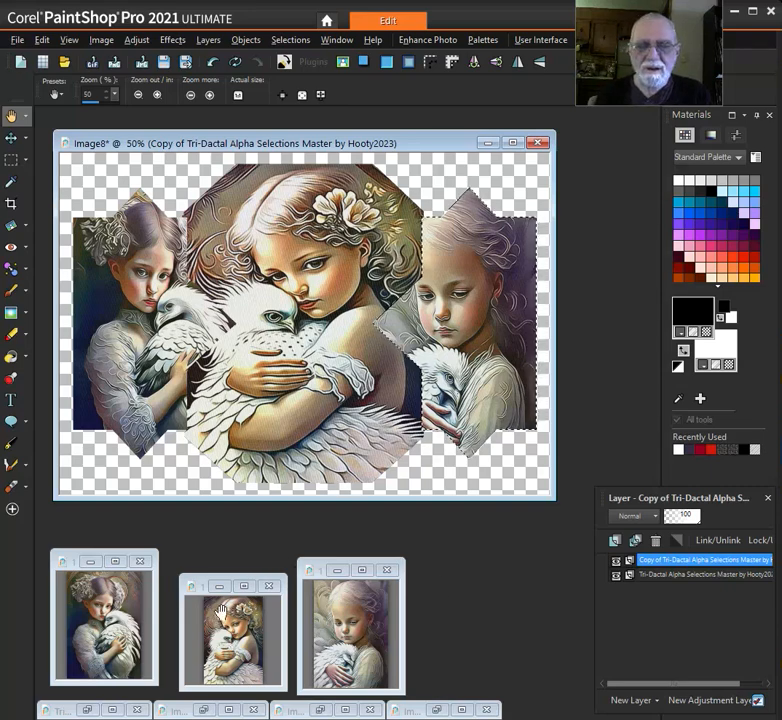
# Enlarge the view of the middle portrait, 150-prima.jpg, and move the rightmost portrait's window clear of it
pyautogui.scroll(2, 230, 610)
pyautogui.scroll(2, 230, 610)
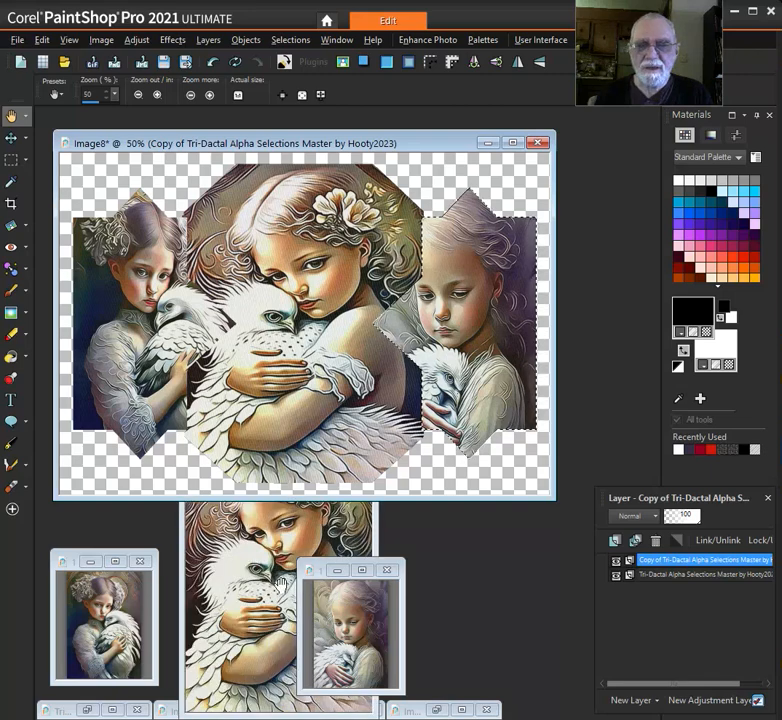
pyautogui.click(325, 575)
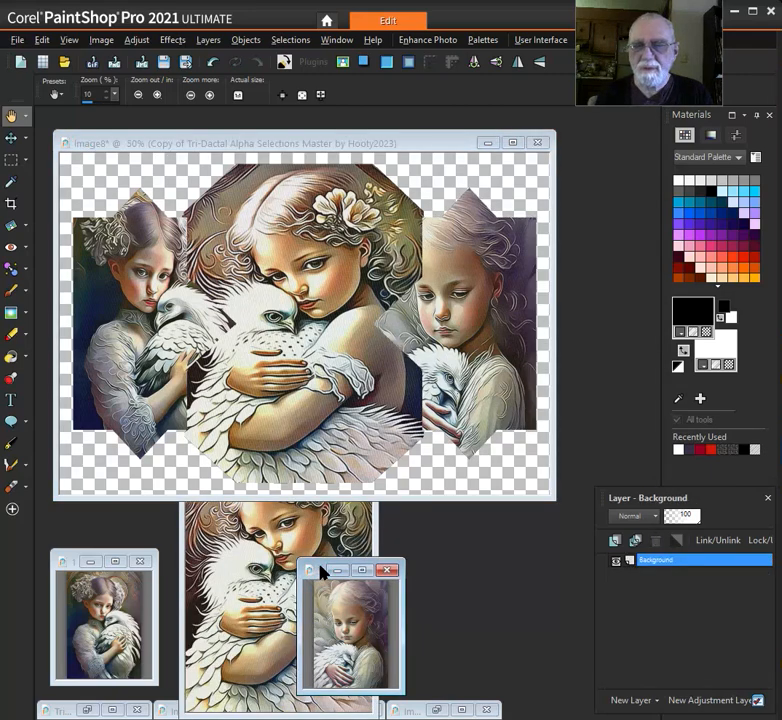
pyautogui.moveTo(318, 570); pyautogui.dragTo(441, 565)
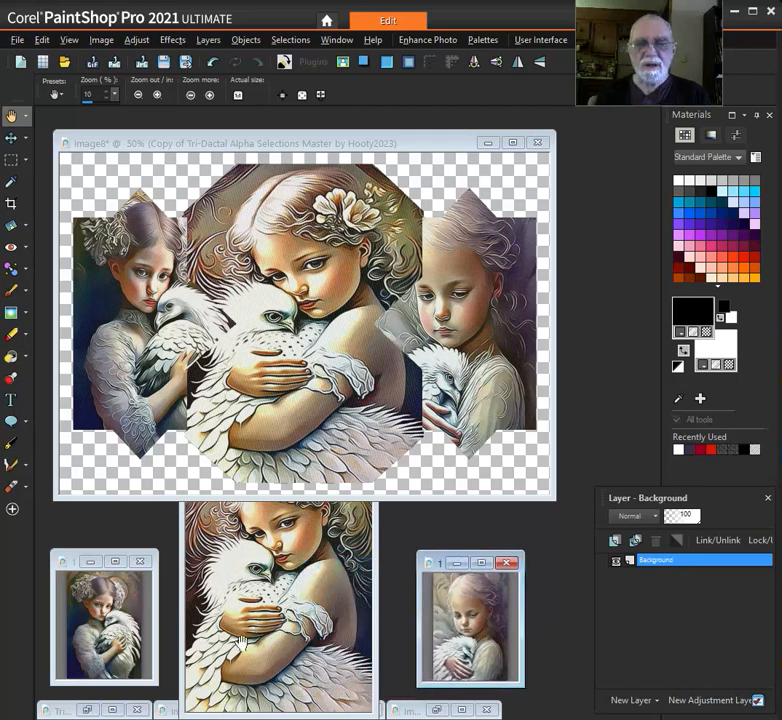
# Select a narrow upright rectangle of about 140 × 389 pixels on the lower-left feathers of 150-prima.jpg and copy it
pyautogui.click(15, 160)
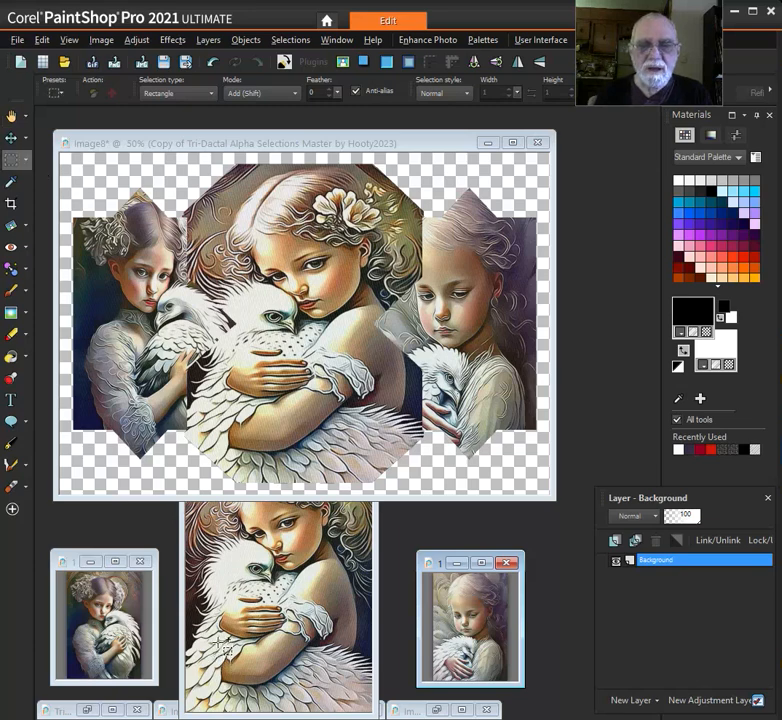
pyautogui.click(233, 648)
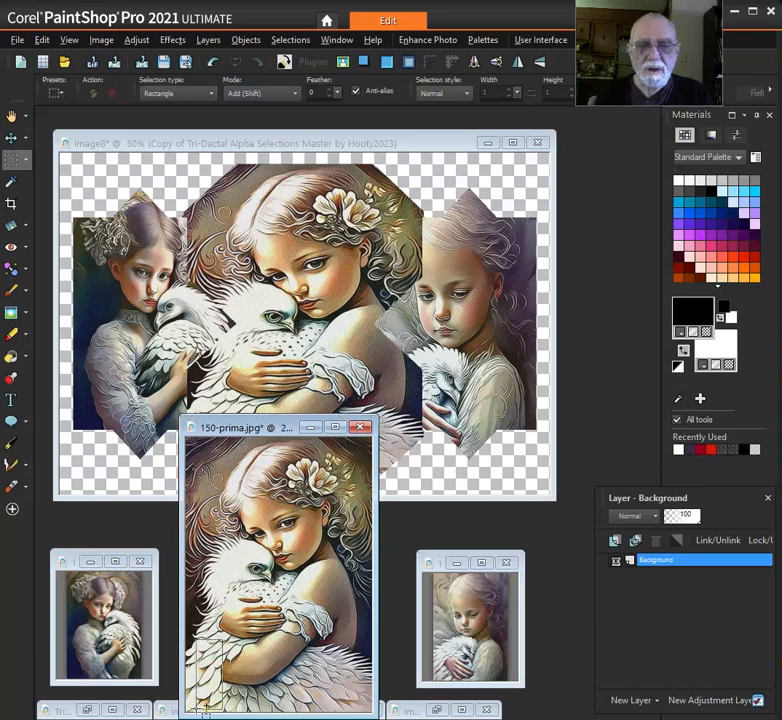
pyautogui.moveTo(197, 711); pyautogui.dragTo(198, 710)
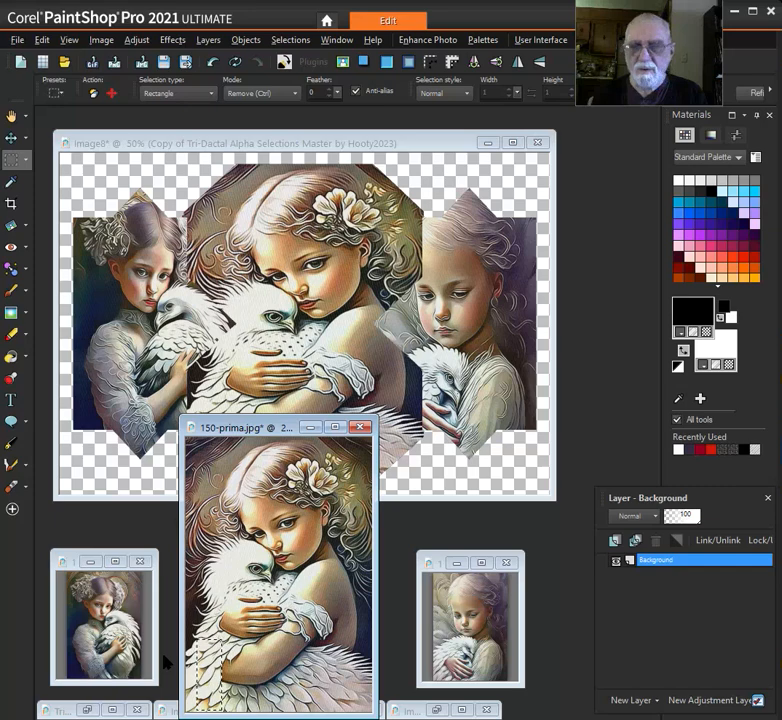
pyautogui.press('shift')
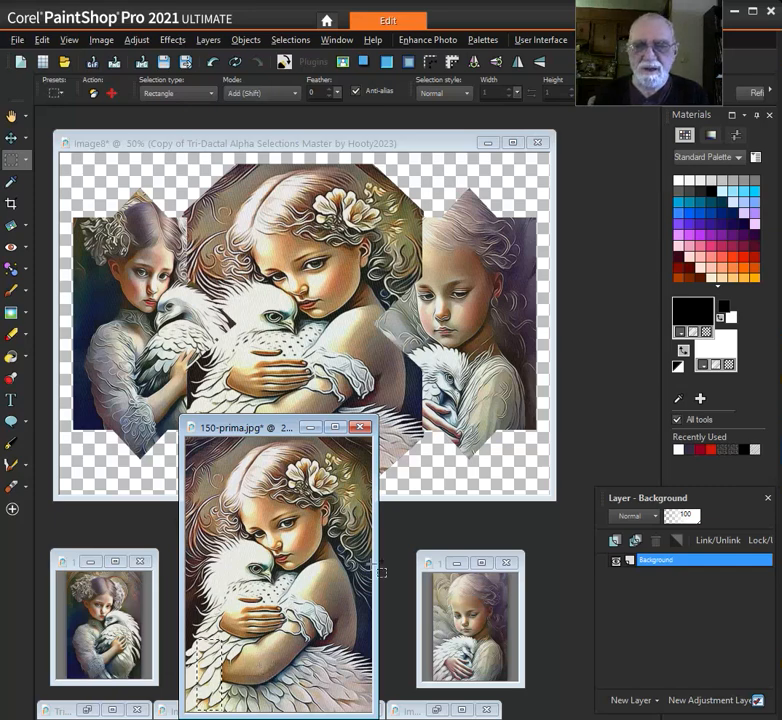
# Paste the copied feather patch as a new image and move its window off the left portrait in the composition
pyautogui.rightClick(453, 526)
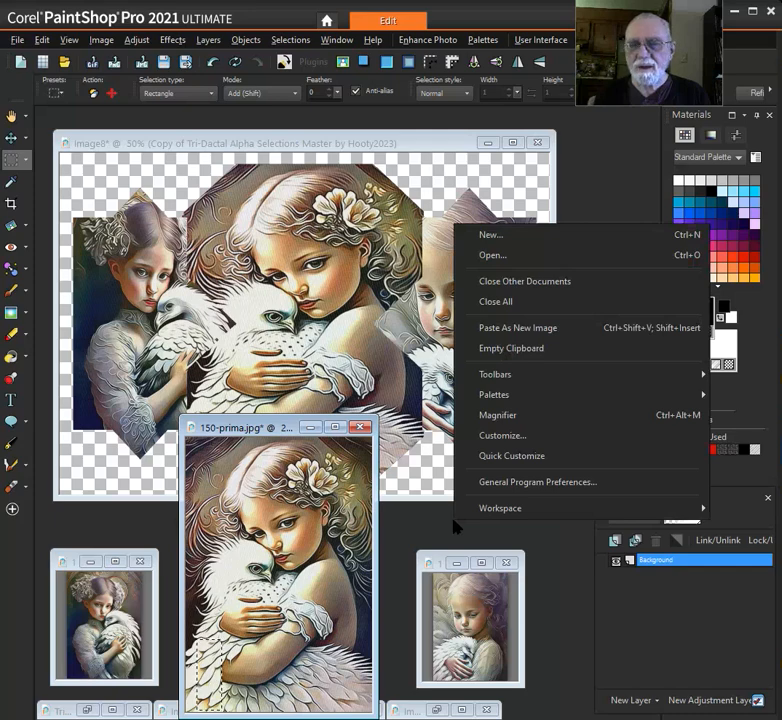
pyautogui.click(530, 330)
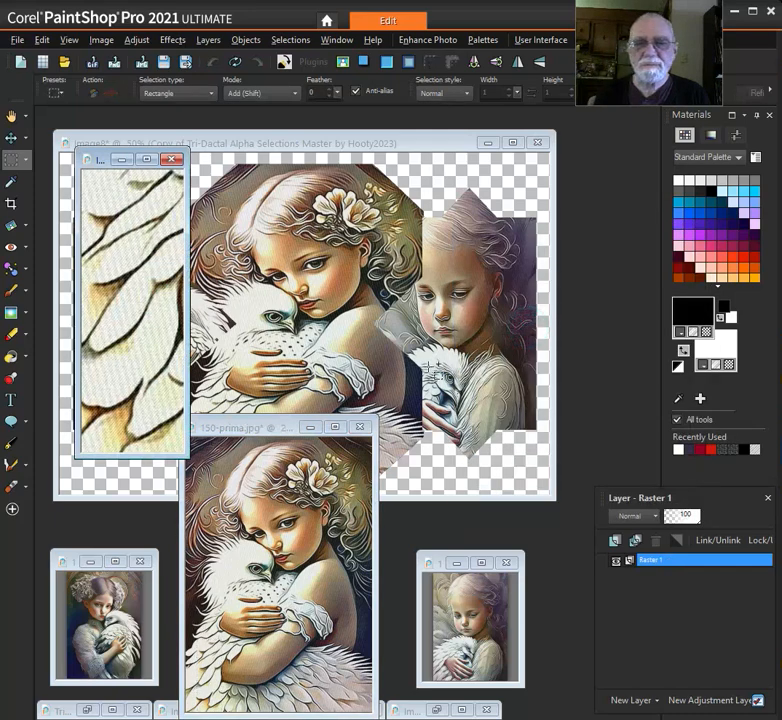
pyautogui.moveTo(107, 168); pyautogui.dragTo(399, 294)
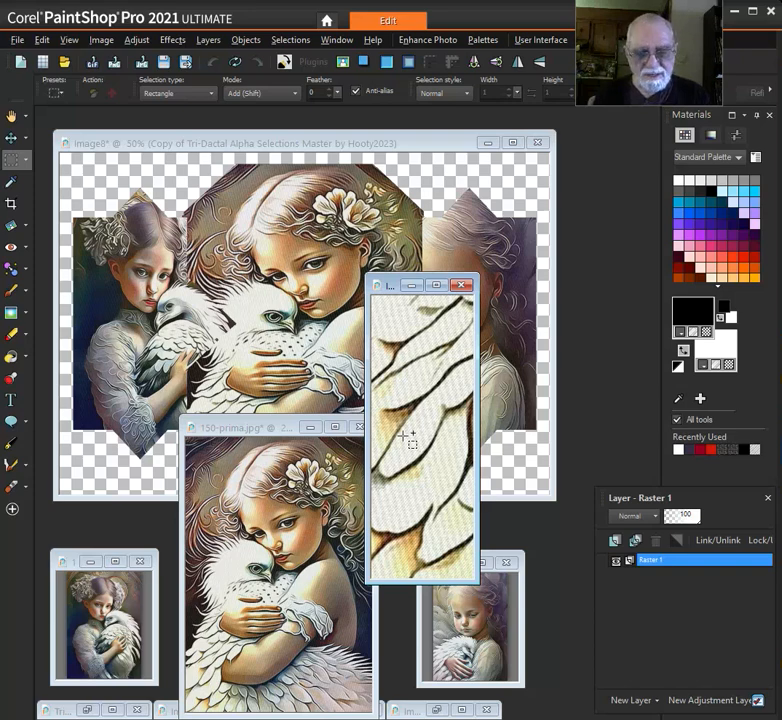
# Resize the feather patch image to 50 percent and move its window below the composition
pyautogui.hotkey('shift', 's')
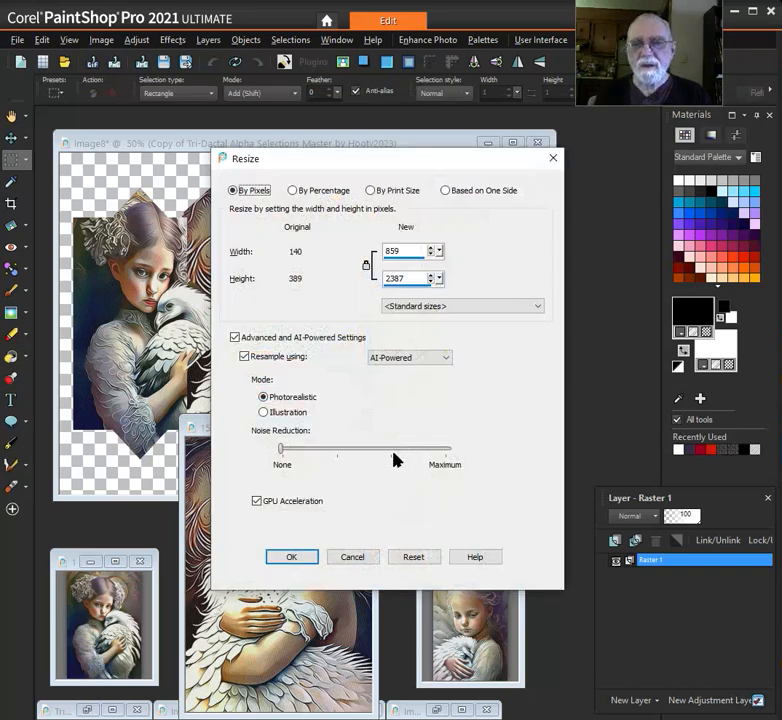
pyautogui.click(321, 195)
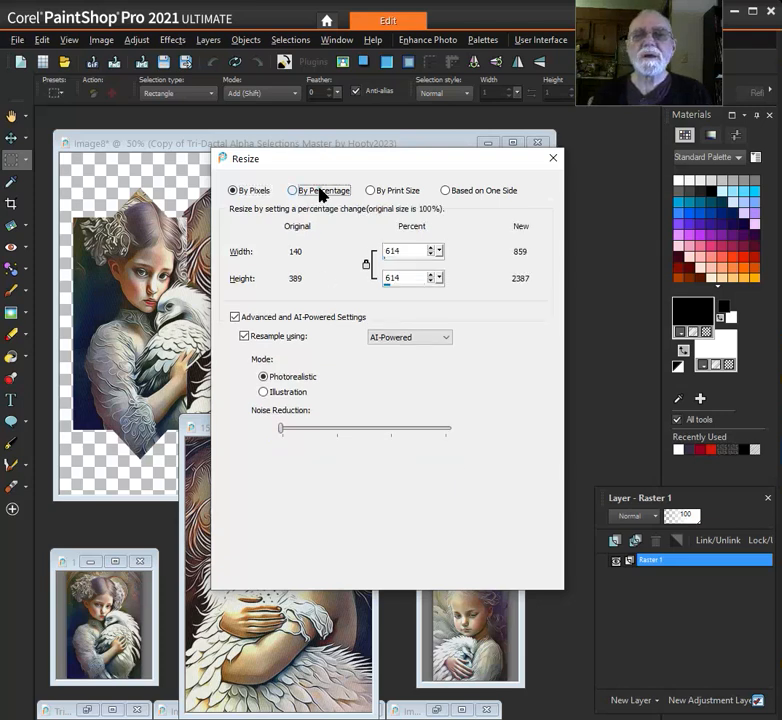
pyautogui.doubleClick(400, 250)
pyautogui.write('50')
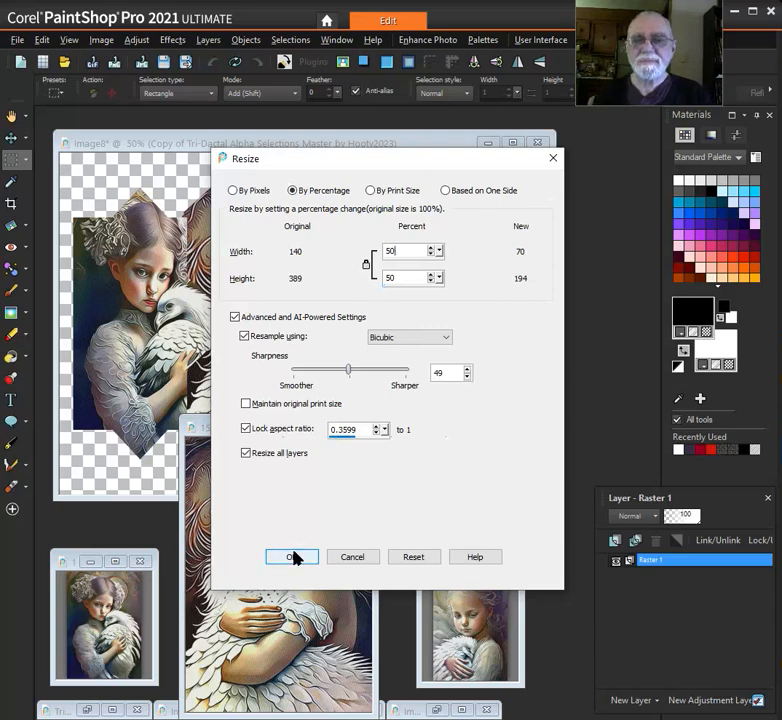
pyautogui.click(293, 557)
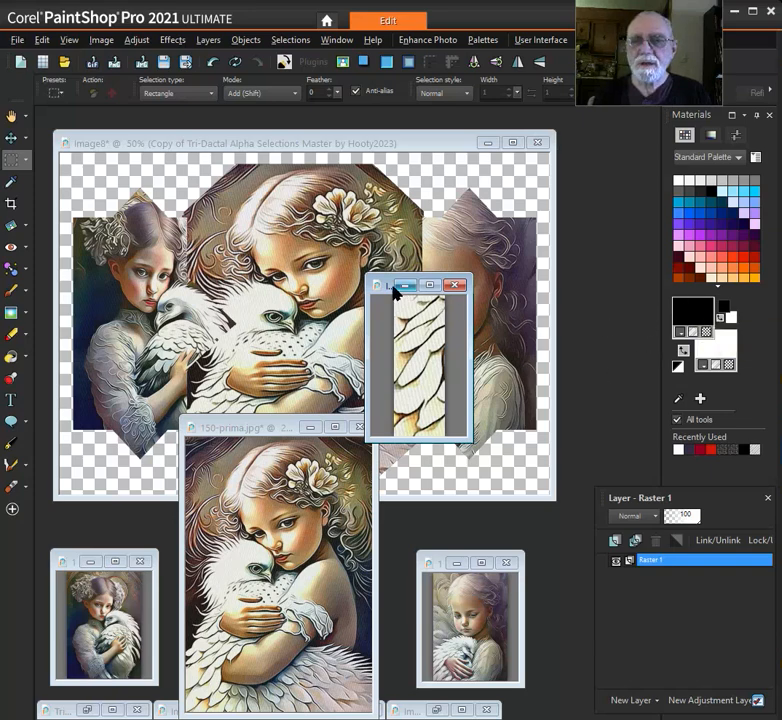
pyautogui.moveTo(388, 291); pyautogui.dragTo(416, 537)
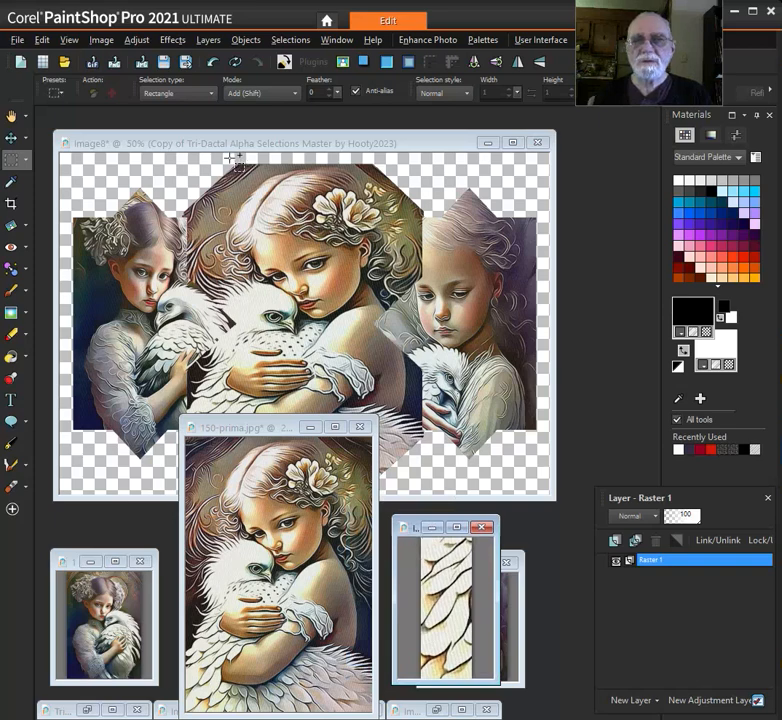
# Open the Seamless Tiling effect for the feather patch and arrange its settings dialog and tiling preview side by side
pyautogui.click(173, 40)
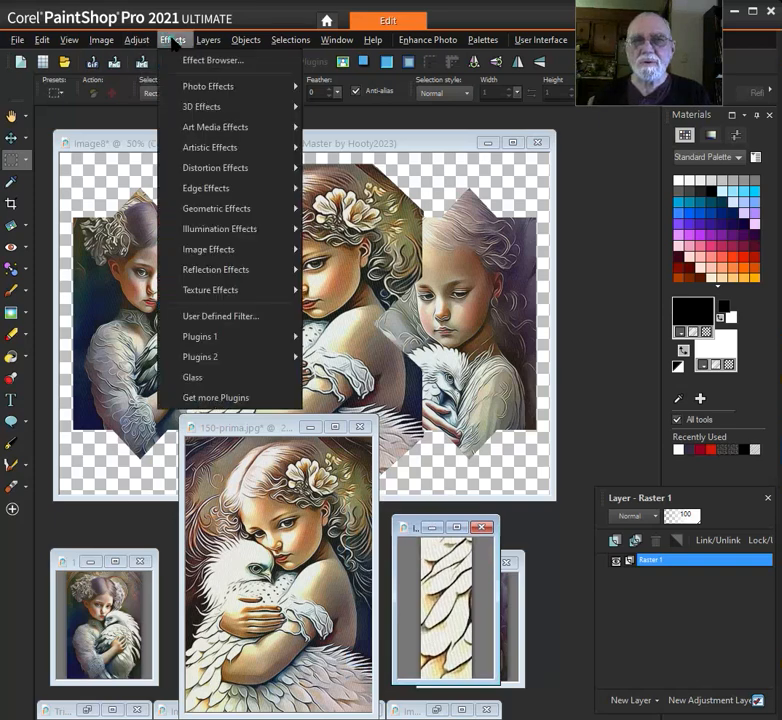
pyautogui.moveTo(256, 254)
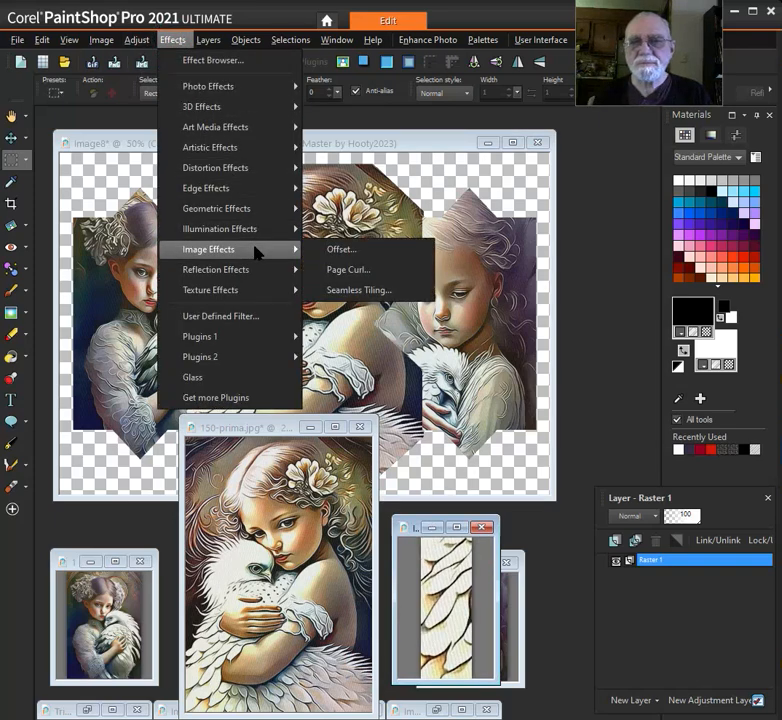
pyautogui.click(368, 291)
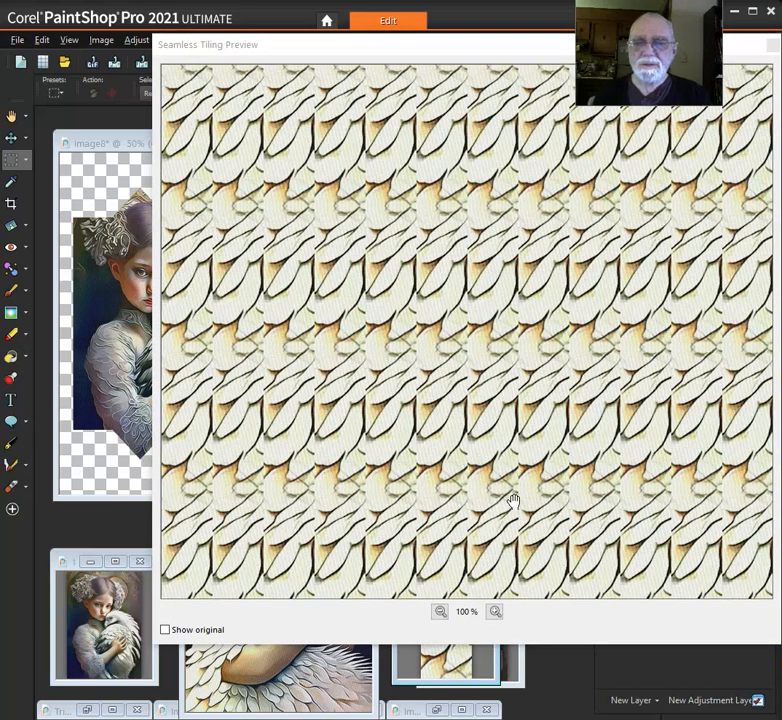
pyautogui.click(440, 612)
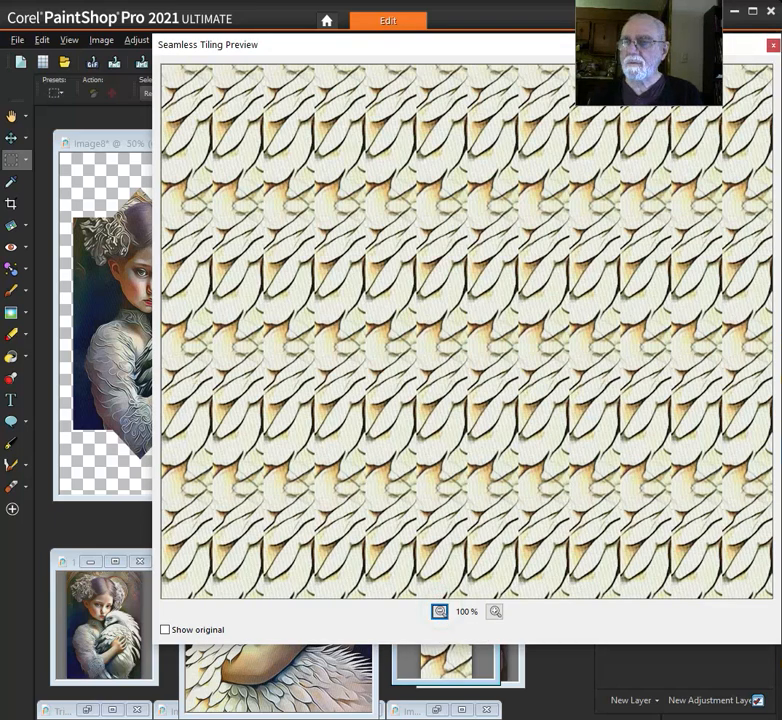
pyautogui.moveTo(778, 270); pyautogui.dragTo(249, 252)
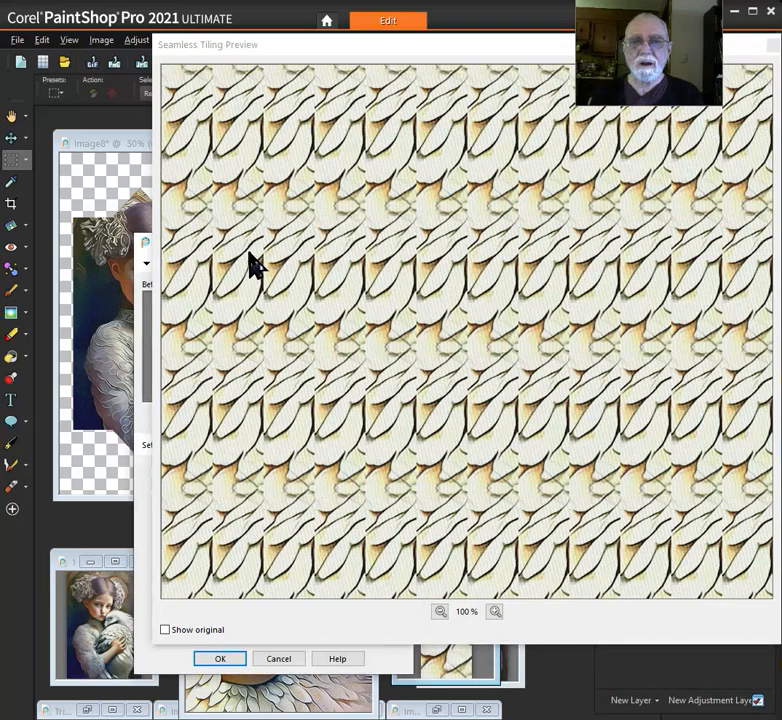
pyautogui.moveTo(456, 68); pyautogui.dragTo(760, 134)
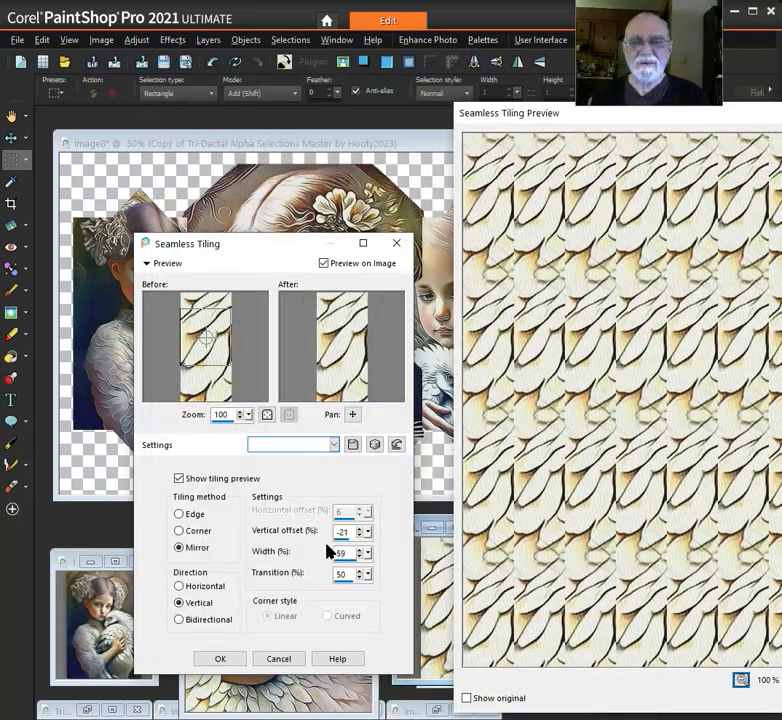
pyautogui.click(360, 605)
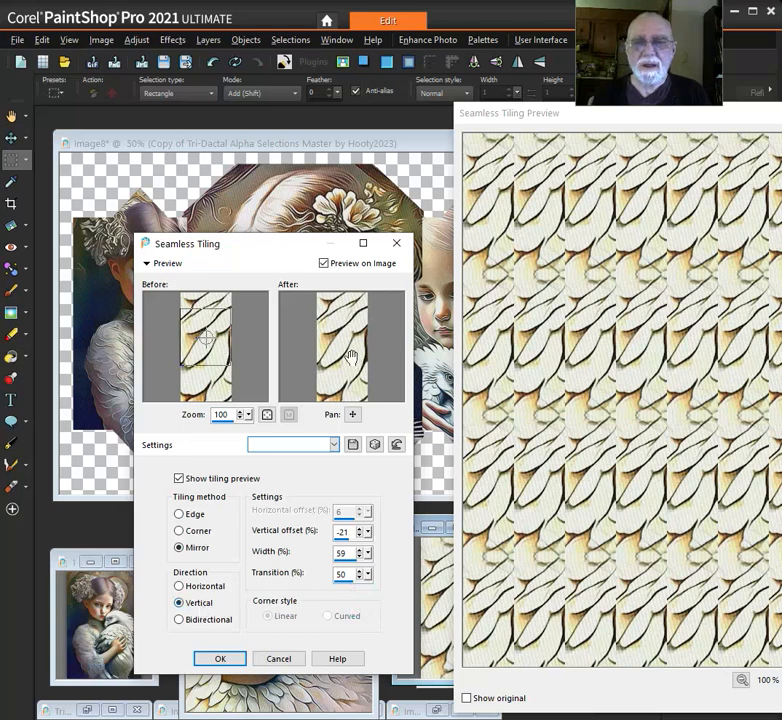
pyautogui.moveTo(259, 251); pyautogui.dragTo(164, 218)
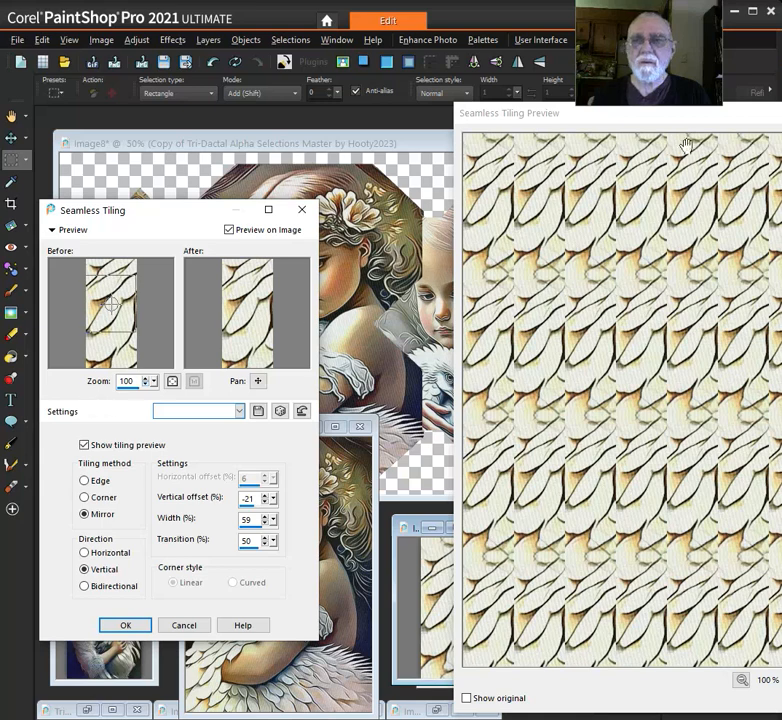
pyautogui.moveTo(679, 118); pyautogui.dragTo(553, 129)
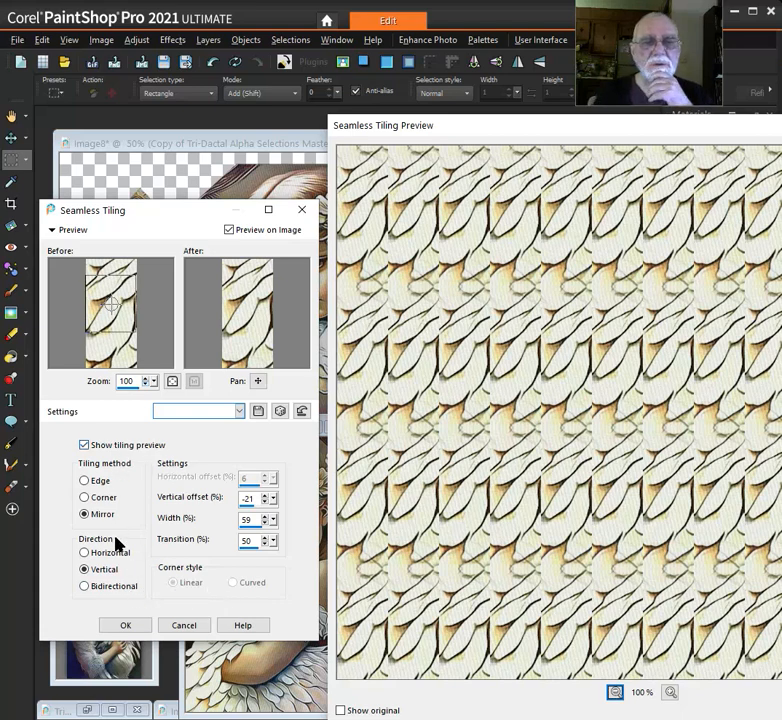
# Compare the Corner, Edge and Mirror tiling methods for the feather patch and choose Edge
pyautogui.click(105, 497)
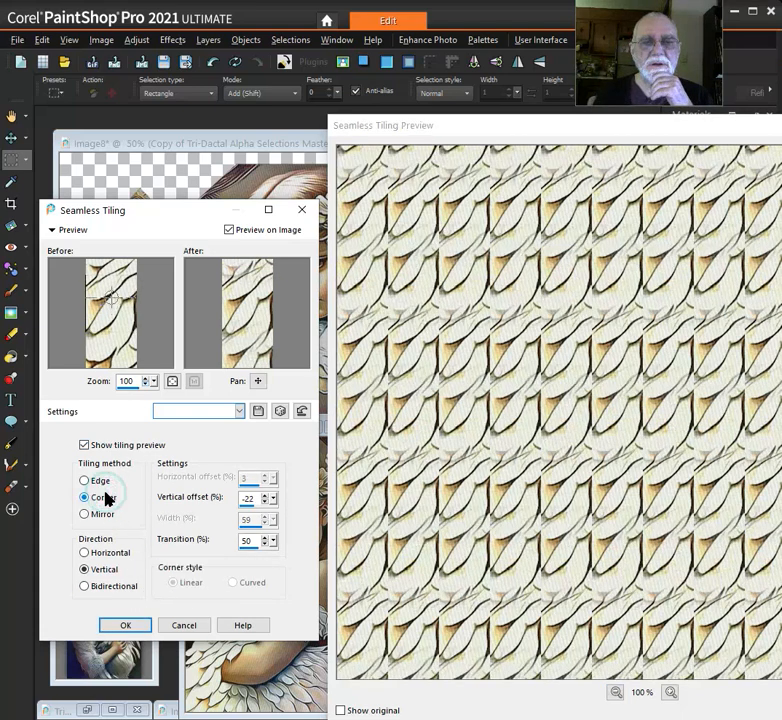
pyautogui.click(105, 483)
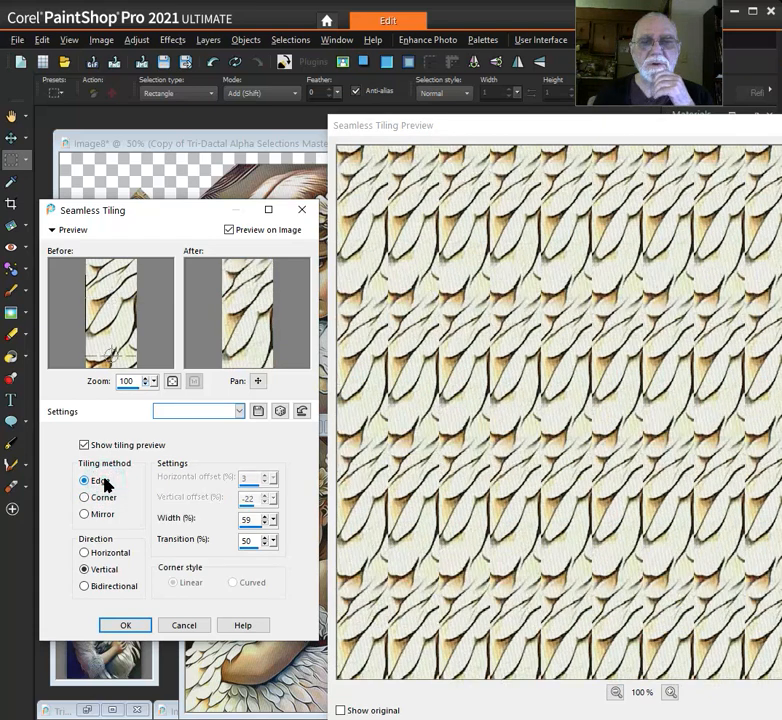
pyautogui.click(101, 497)
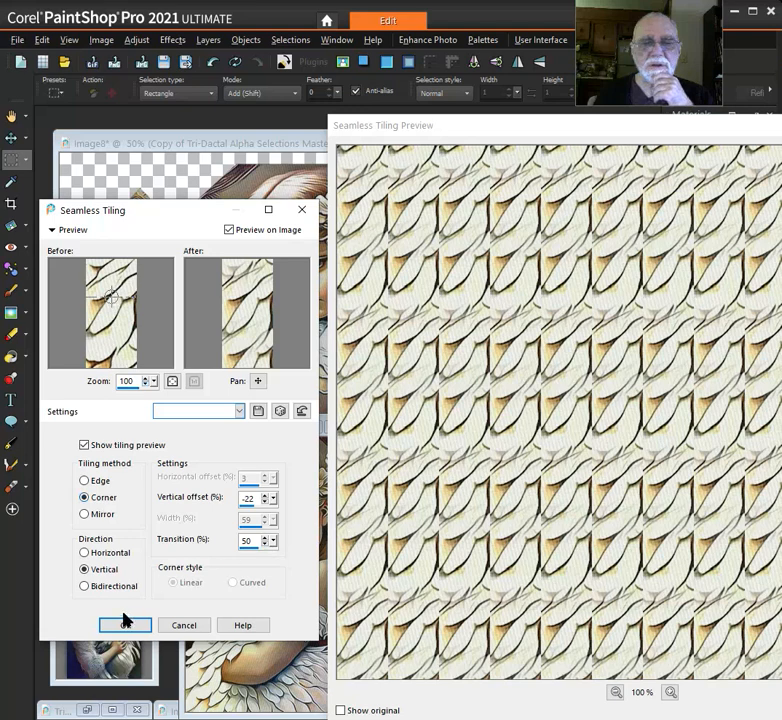
pyautogui.click(102, 516)
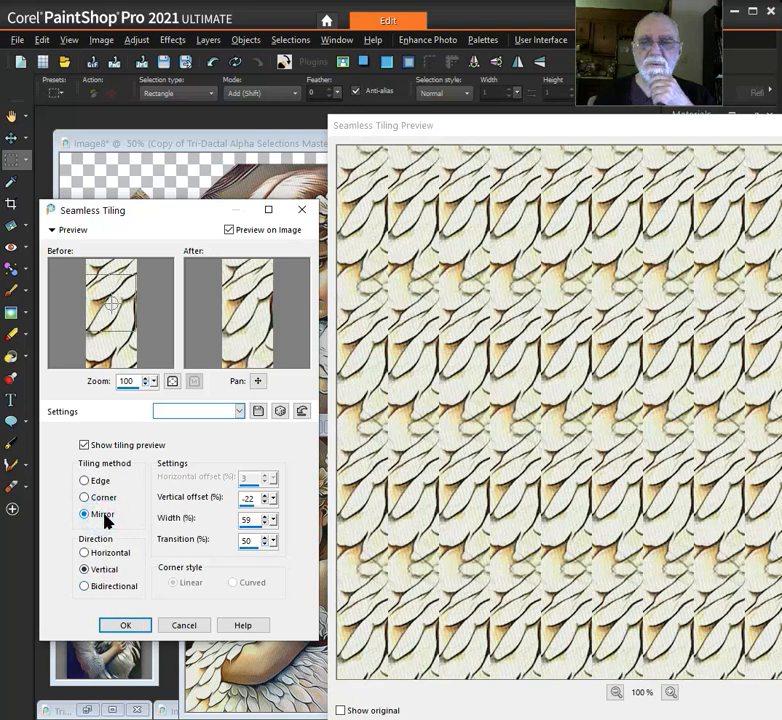
pyautogui.click(106, 485)
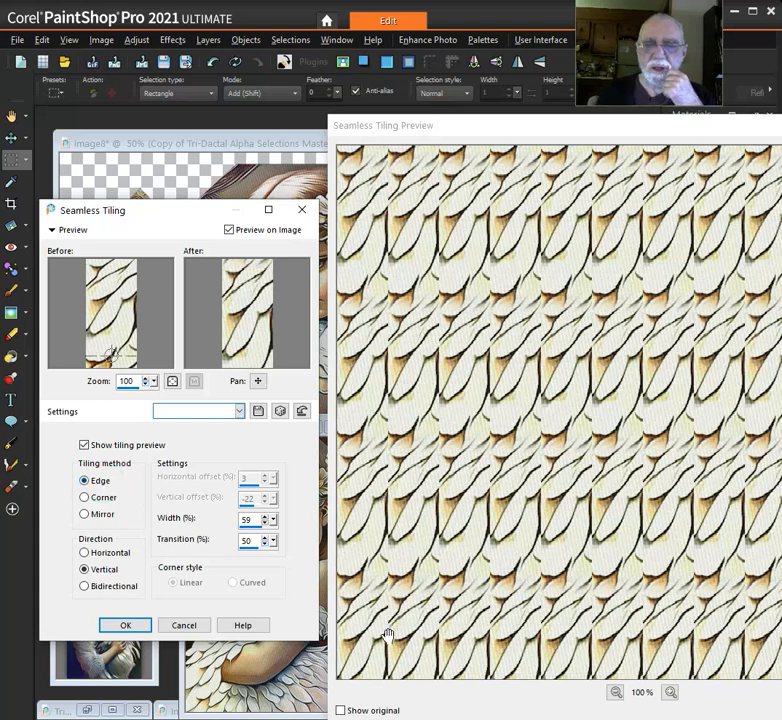
# Check the tiled feathers at preview zooms between 30% and 60%, and apply the seamless tiling to the patch
pyautogui.moveTo(574, 130); pyautogui.dragTo(406, 103)
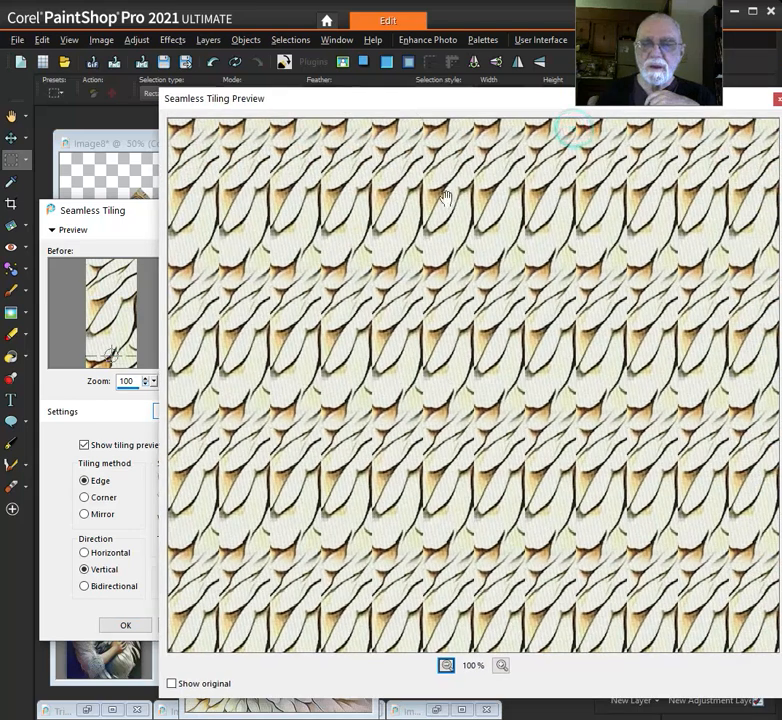
pyautogui.click(447, 667)
pyautogui.click(446, 668)
pyautogui.click(446, 668)
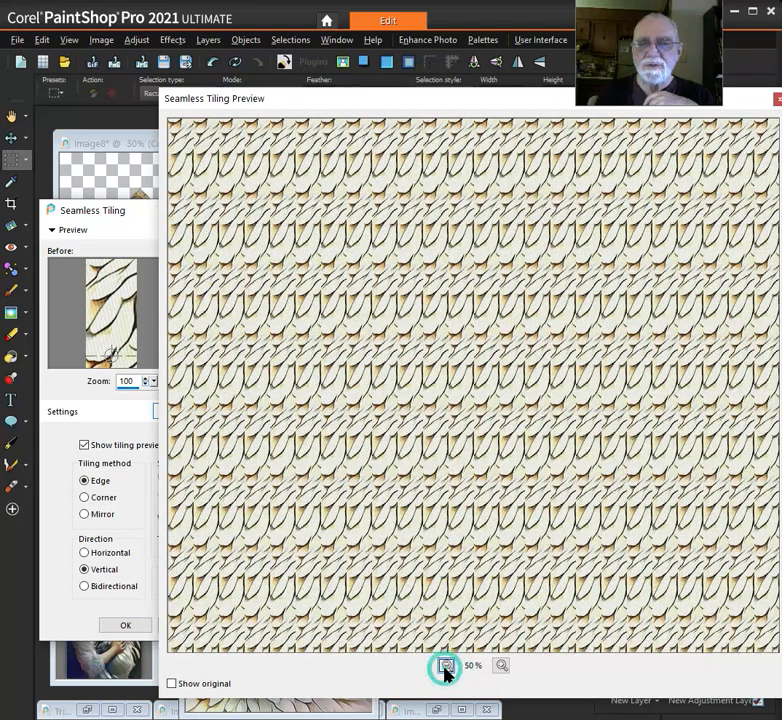
pyautogui.click(446, 667)
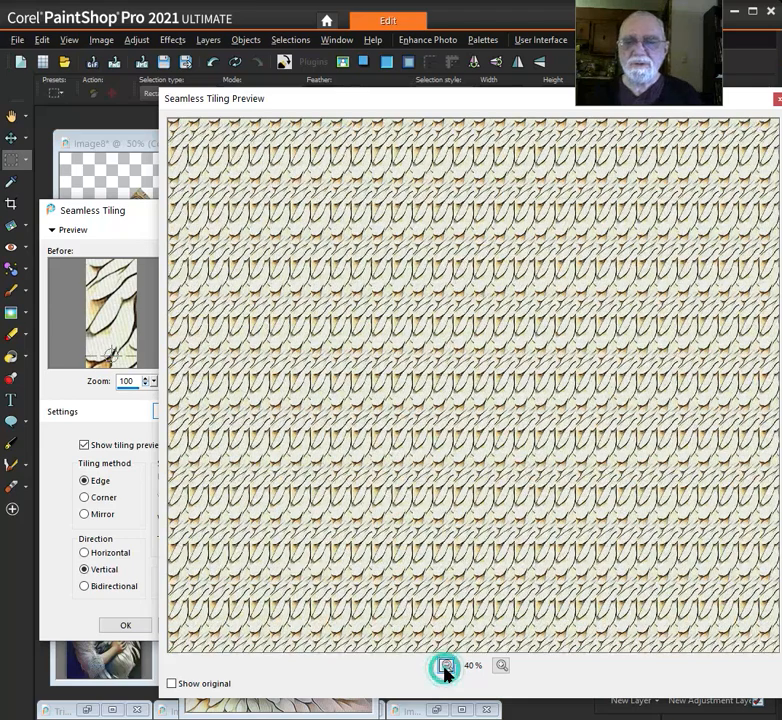
pyautogui.click(446, 667)
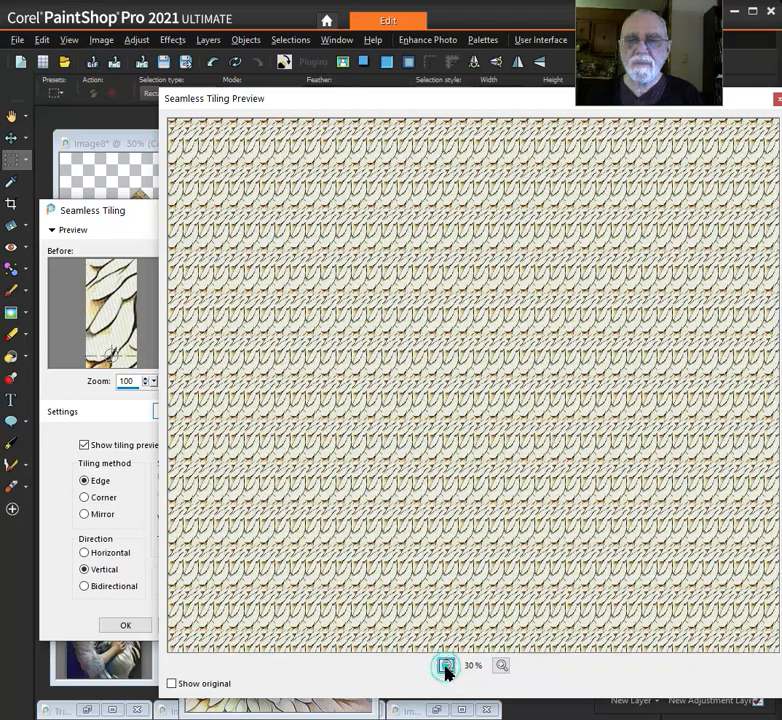
pyautogui.click(501, 667)
pyautogui.click(501, 667)
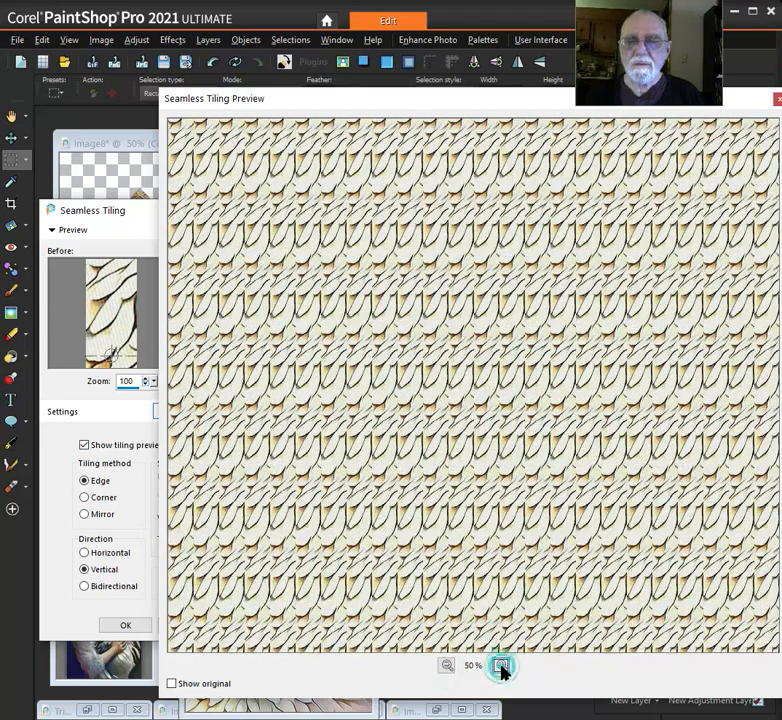
pyautogui.click(501, 667)
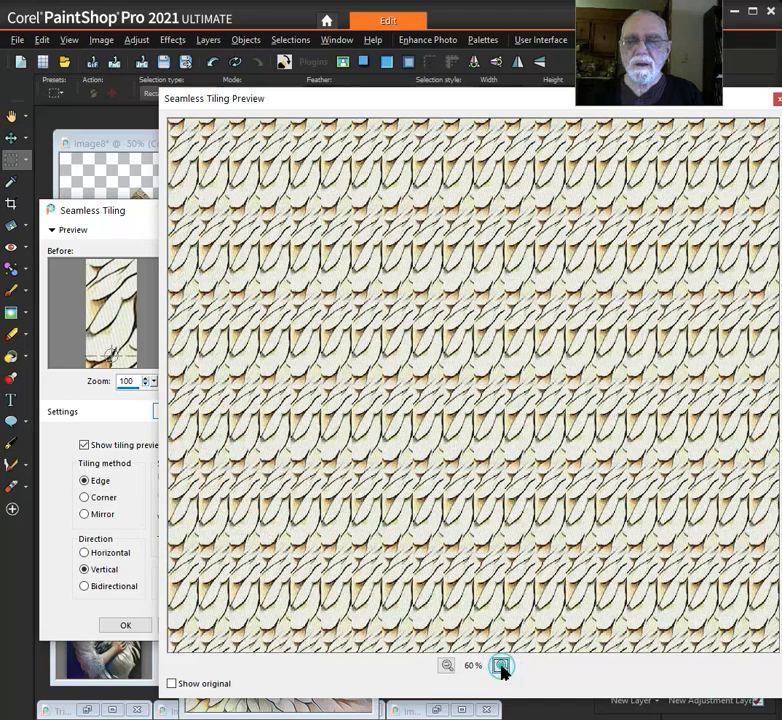
pyautogui.click(446, 667)
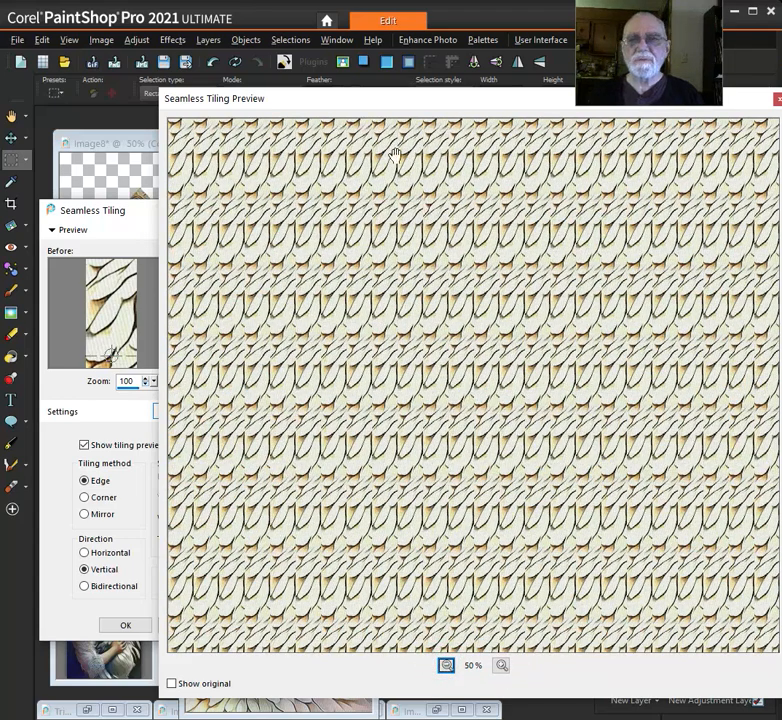
pyautogui.moveTo(365, 97); pyautogui.dragTo(745, 133)
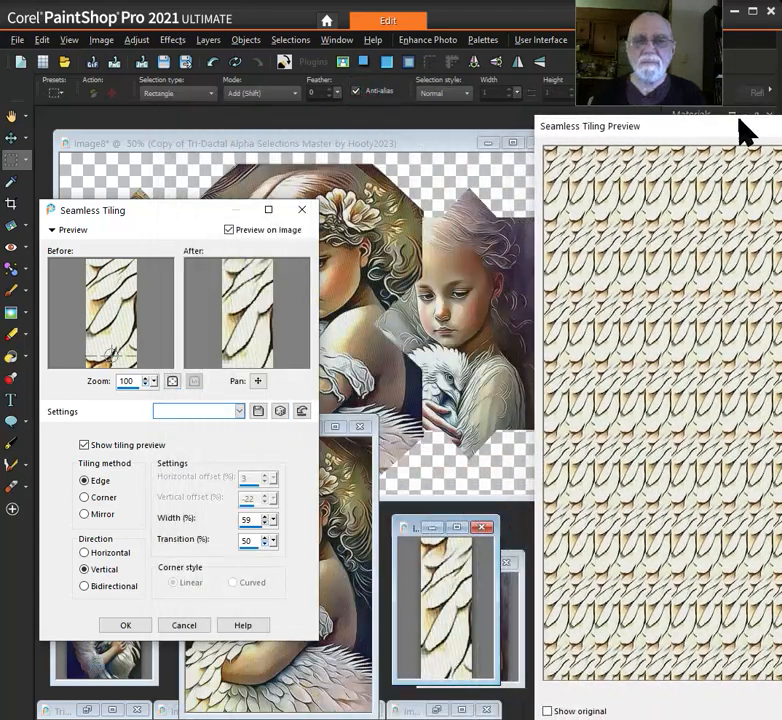
pyautogui.click(124, 625)
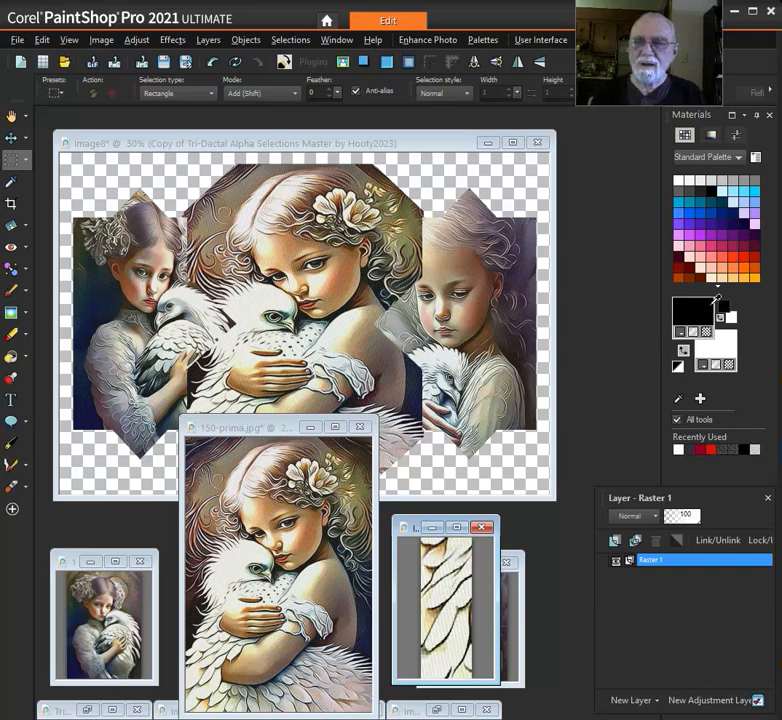
# Set the foreground material to the Image9 feather pattern at angle 0 and scale 50
pyautogui.click(703, 299)
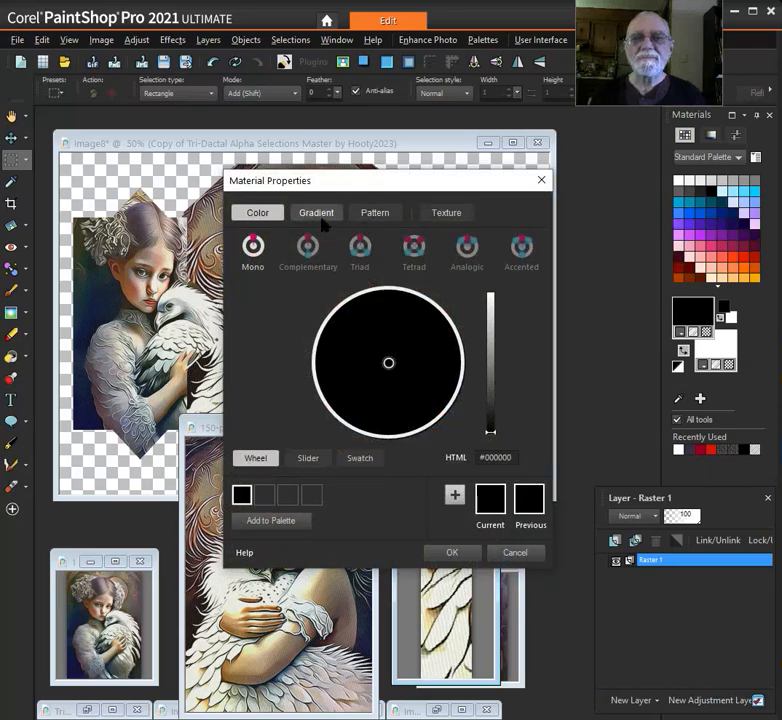
pyautogui.click(380, 214)
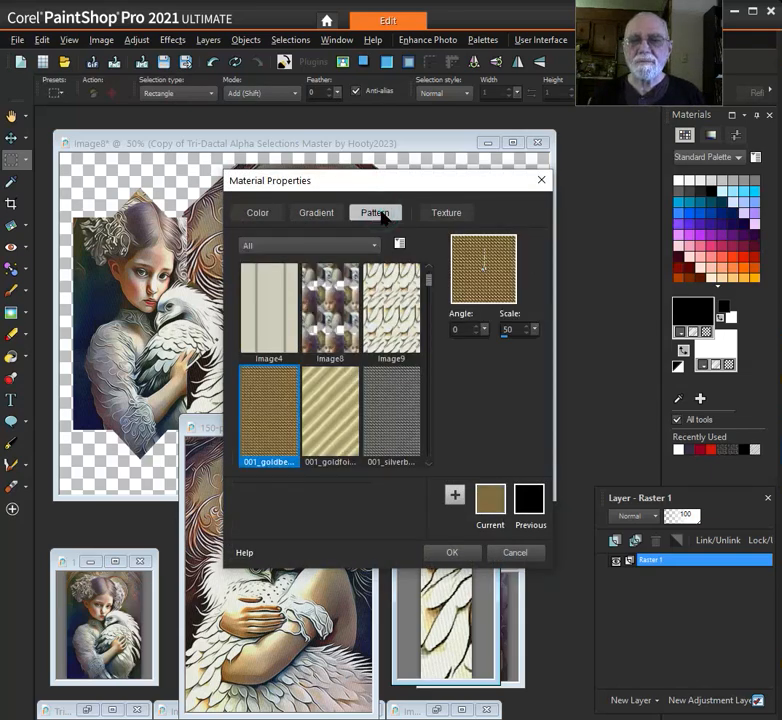
pyautogui.click(398, 320)
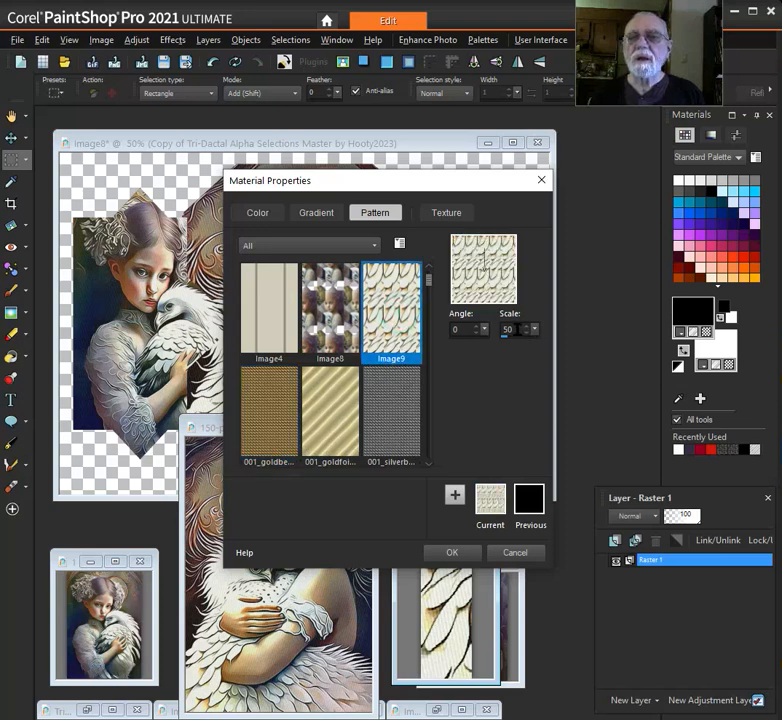
pyautogui.doubleClick(507, 329)
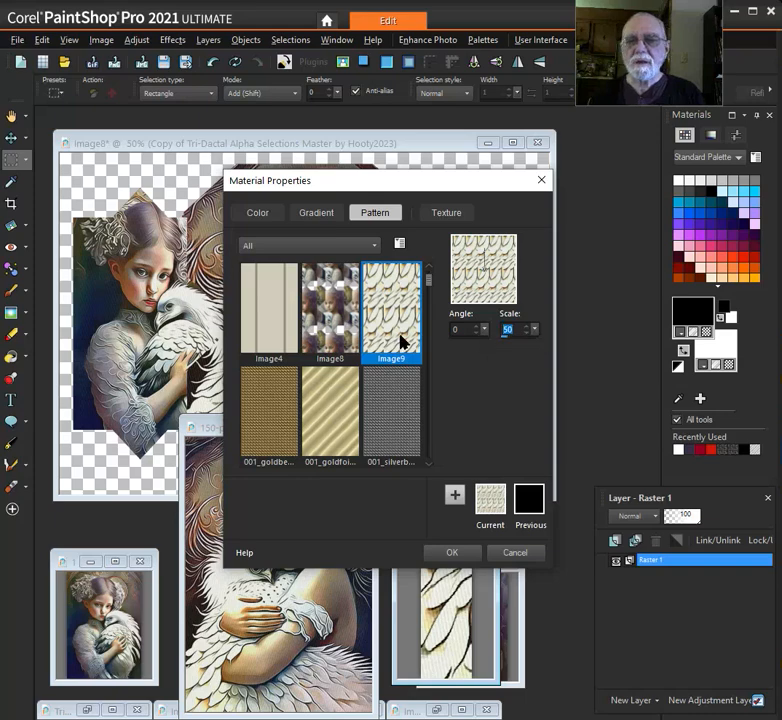
pyautogui.click(455, 552)
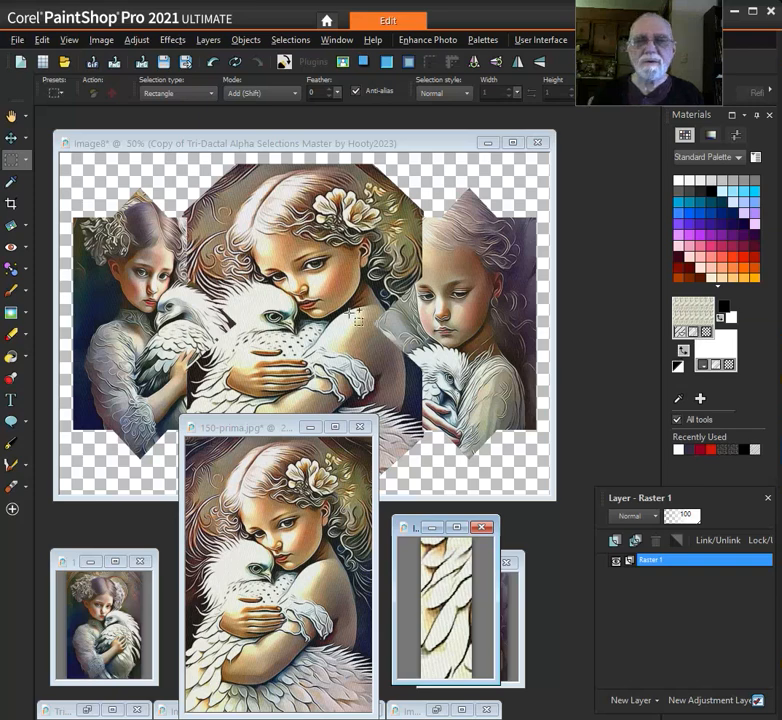
# Load the 04 Color-Pattern-Wood? alpha selection in Image8 and flood-fill it with the feather pattern
pyautogui.click(344, 142)
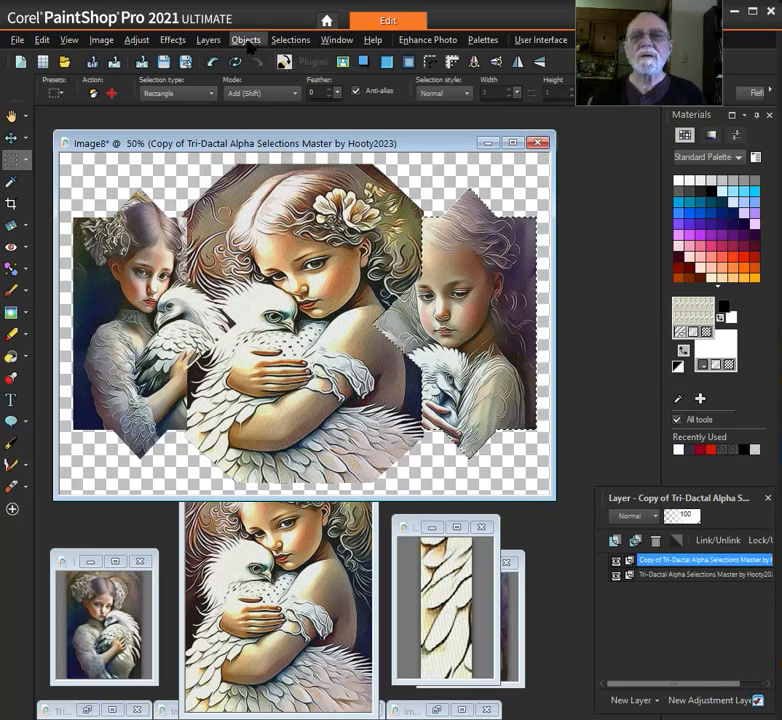
pyautogui.click(290, 40)
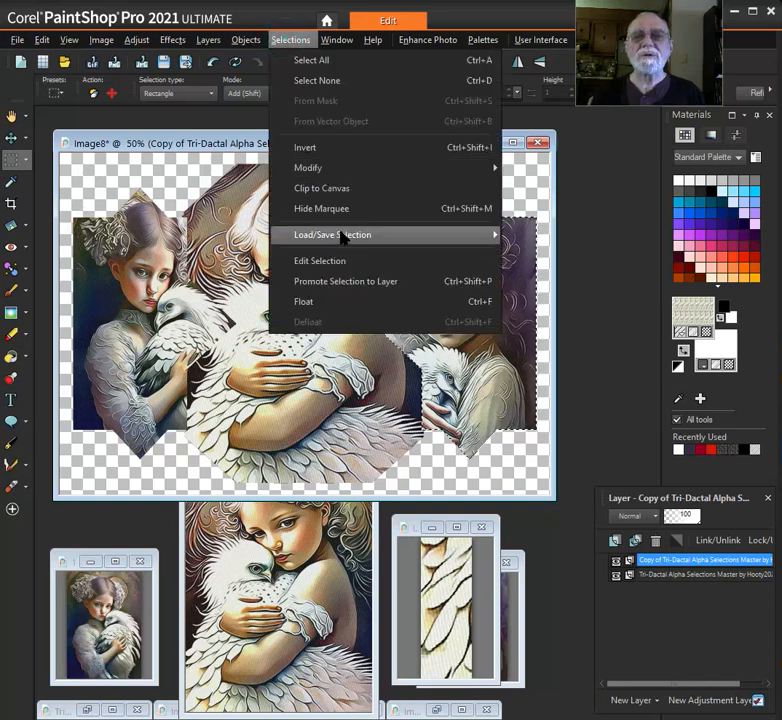
pyautogui.moveTo(355, 238)
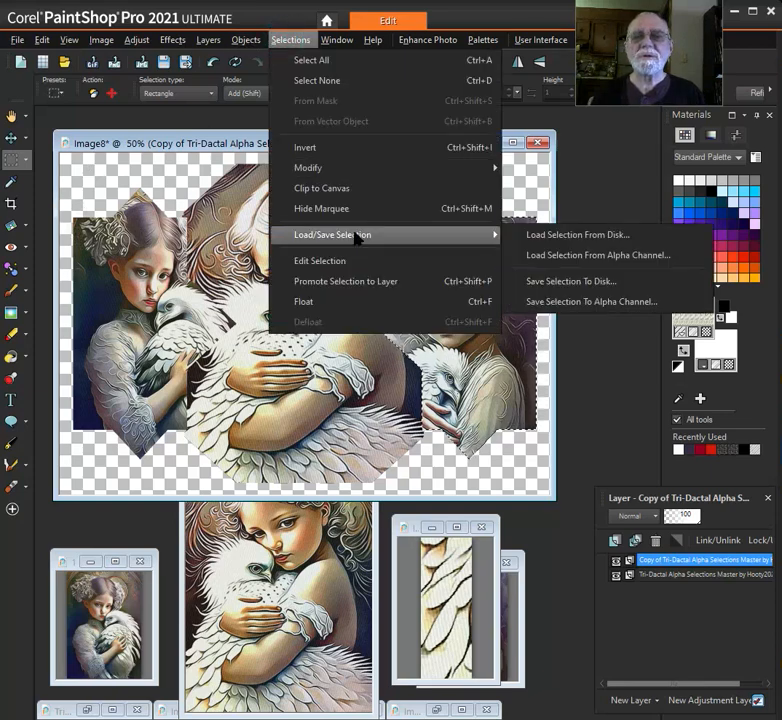
pyautogui.click(604, 256)
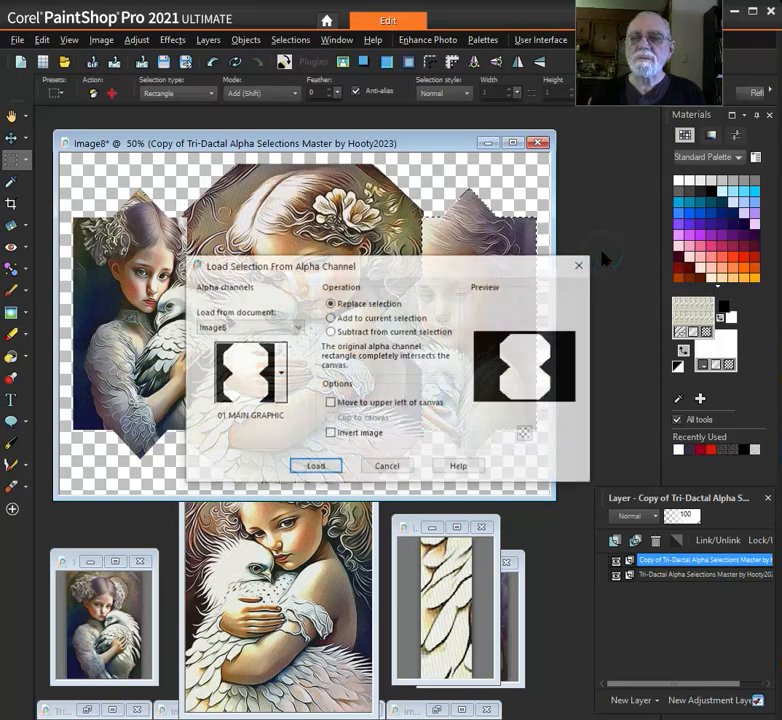
pyautogui.click(281, 373)
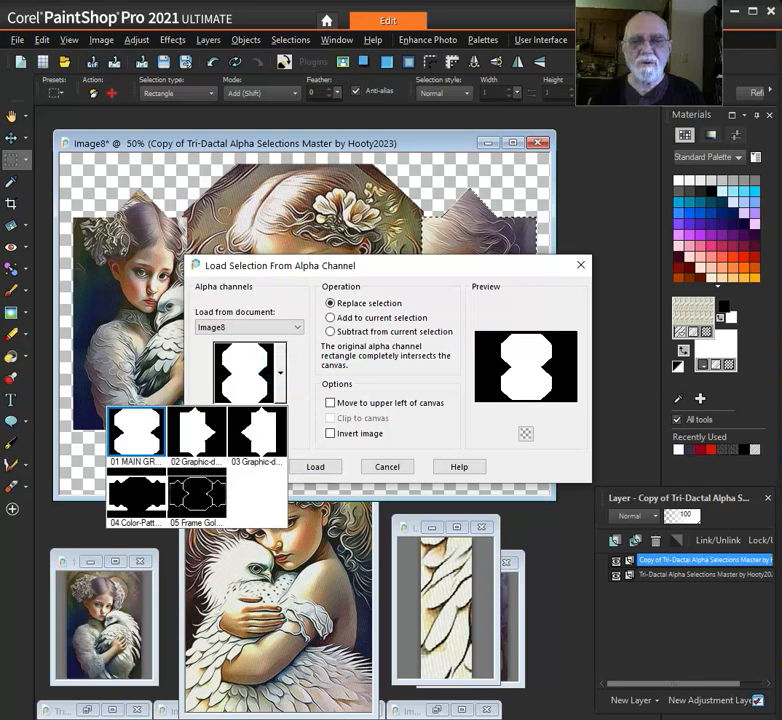
pyautogui.click(135, 492)
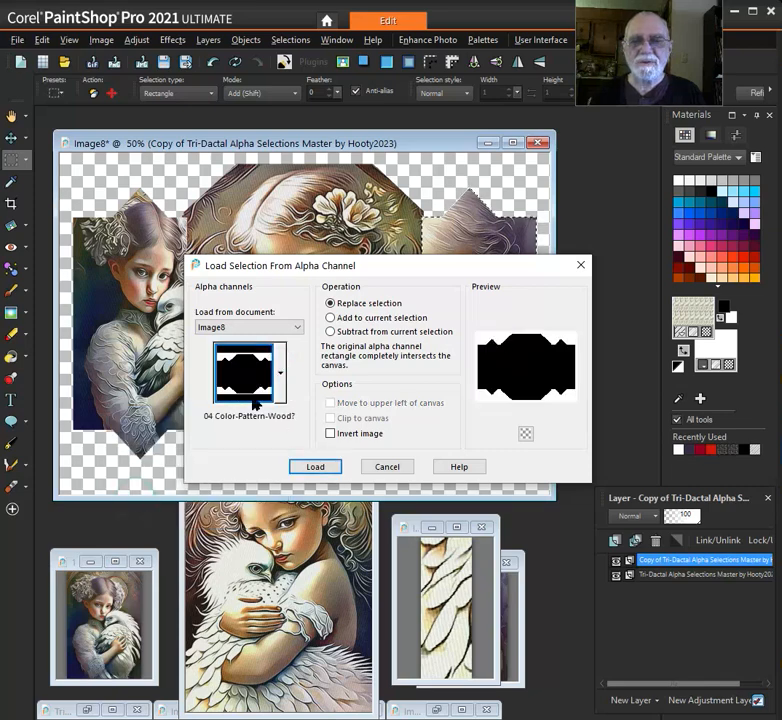
pyautogui.click(316, 468)
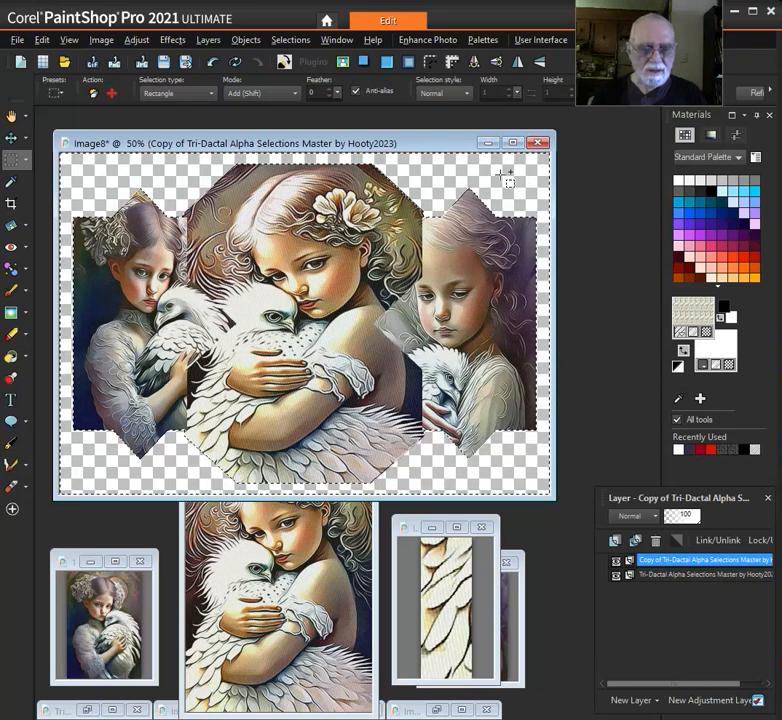
pyautogui.press('f')
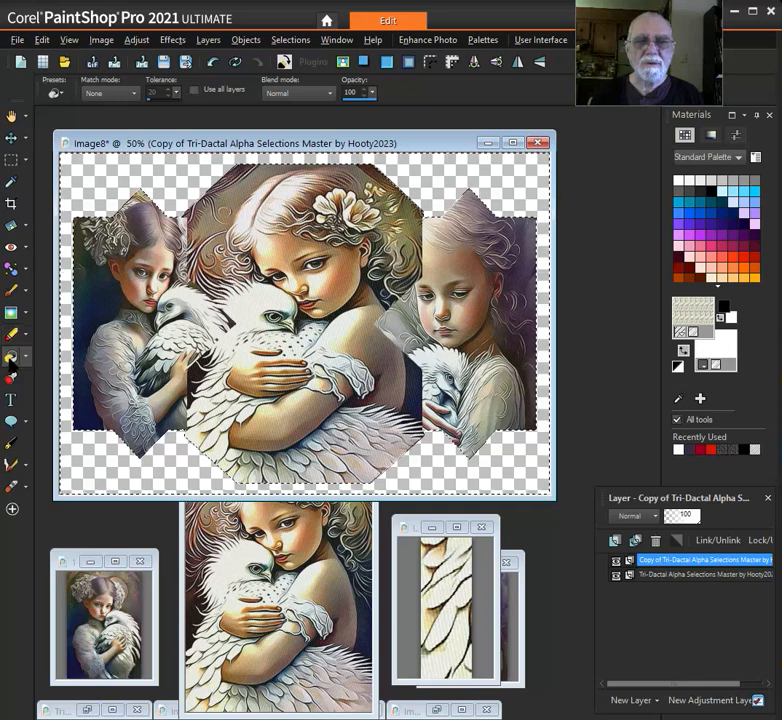
pyautogui.click(503, 174)
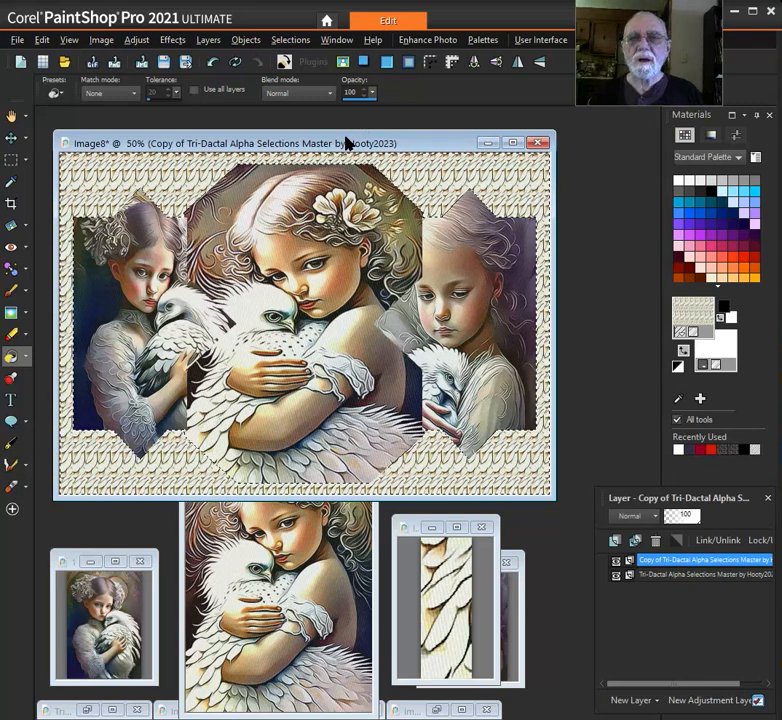
pyautogui.click(291, 40)
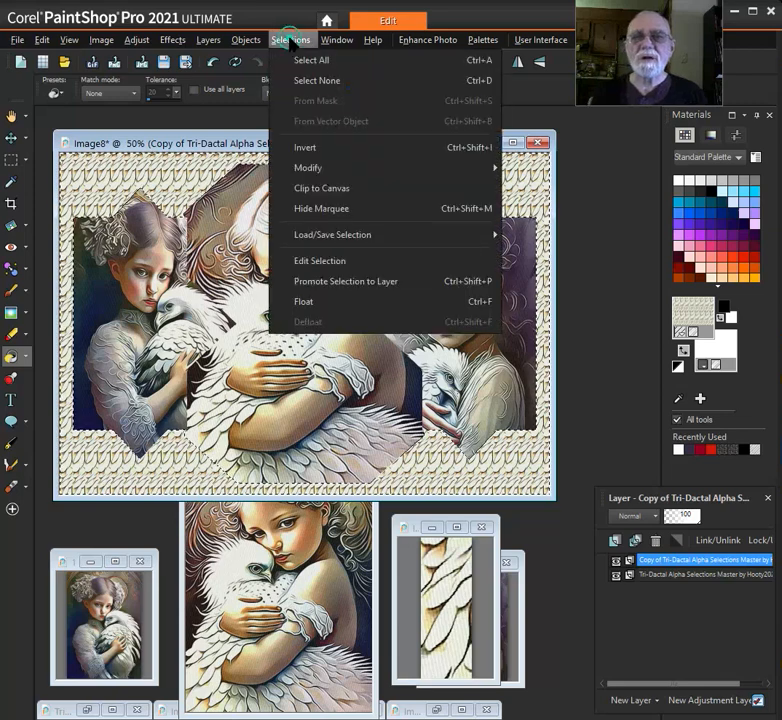
pyautogui.moveTo(320, 172)
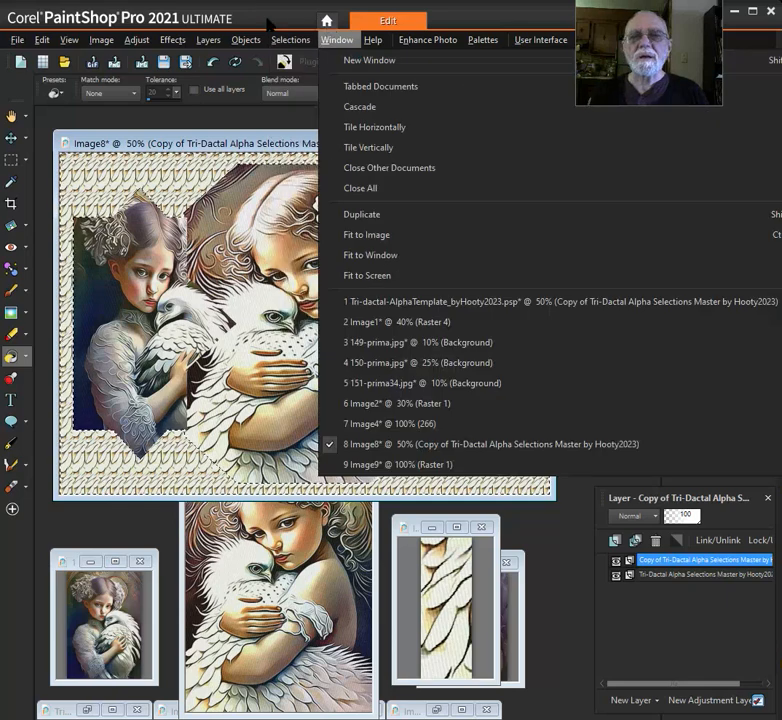
pyautogui.click(270, 18)
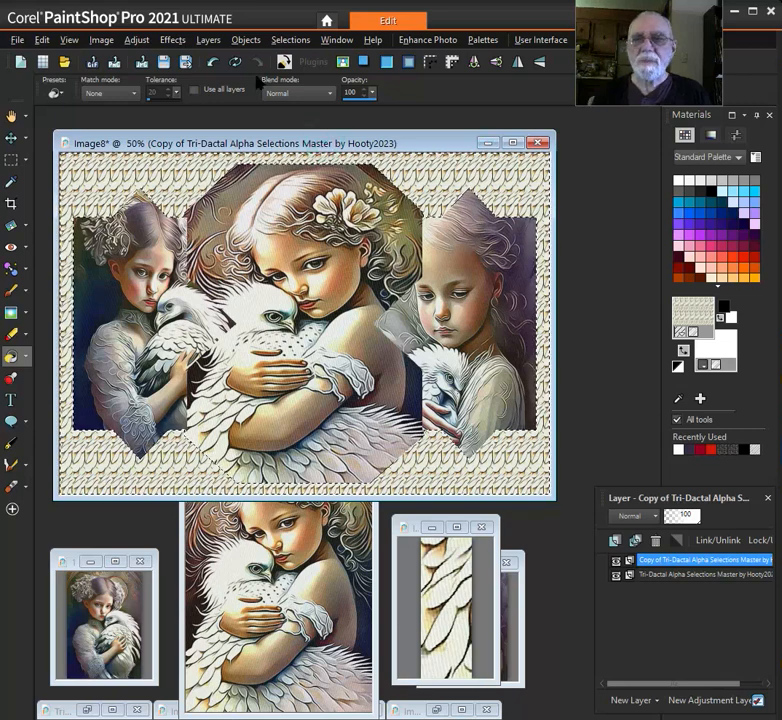
# Load the 05 Frame Gold Silver ?? alpha selection from Image8, replacing the current selection
pyautogui.click(280, 40)
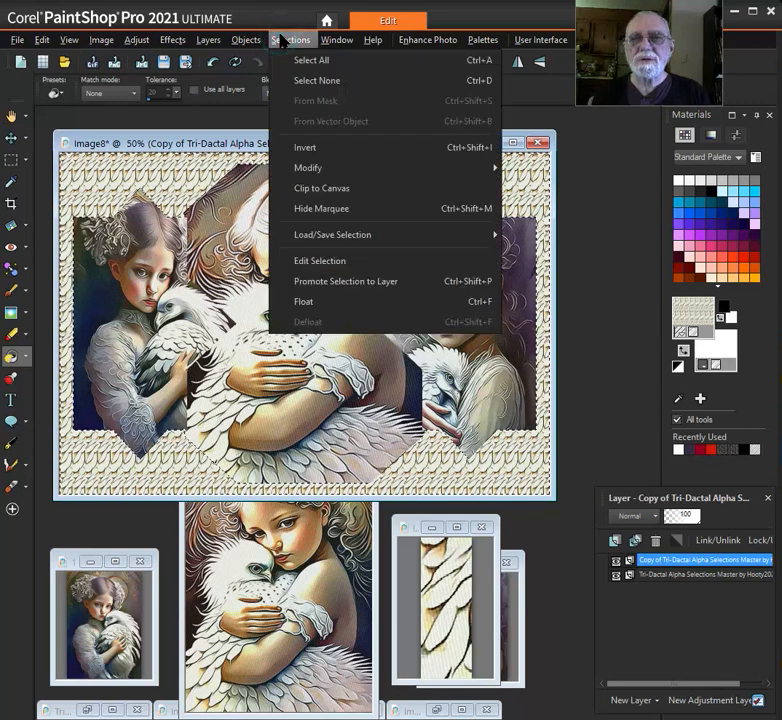
pyautogui.moveTo(440, 239)
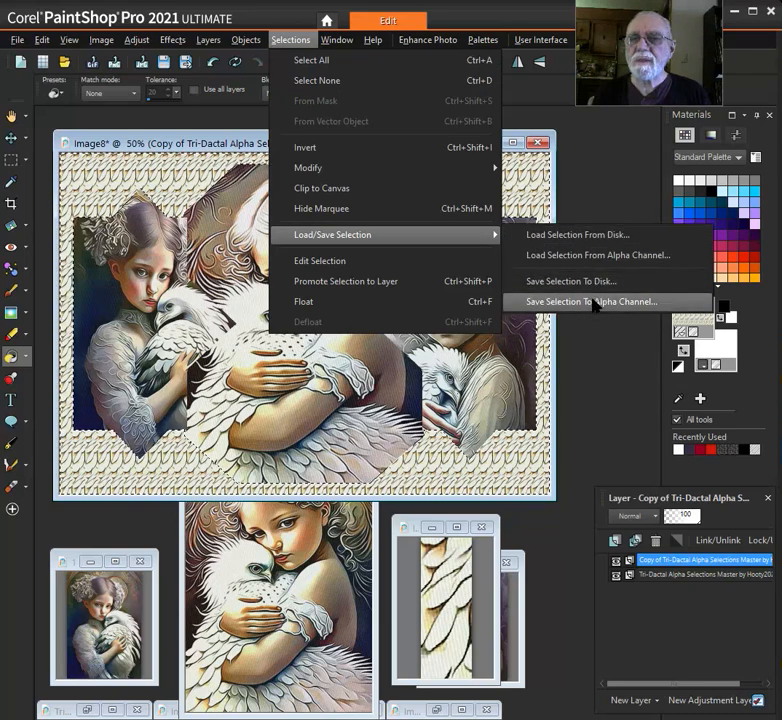
pyautogui.click(603, 257)
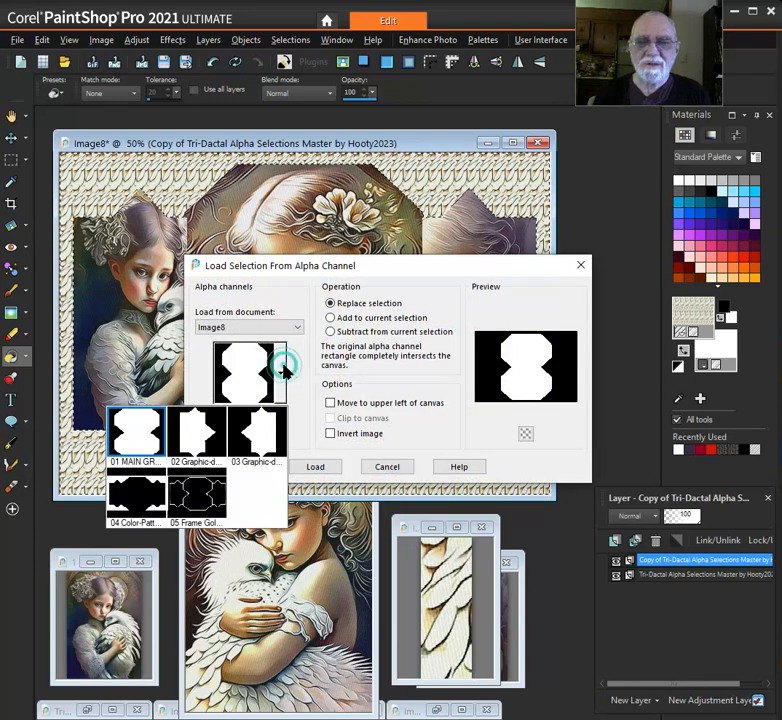
pyautogui.click(199, 494)
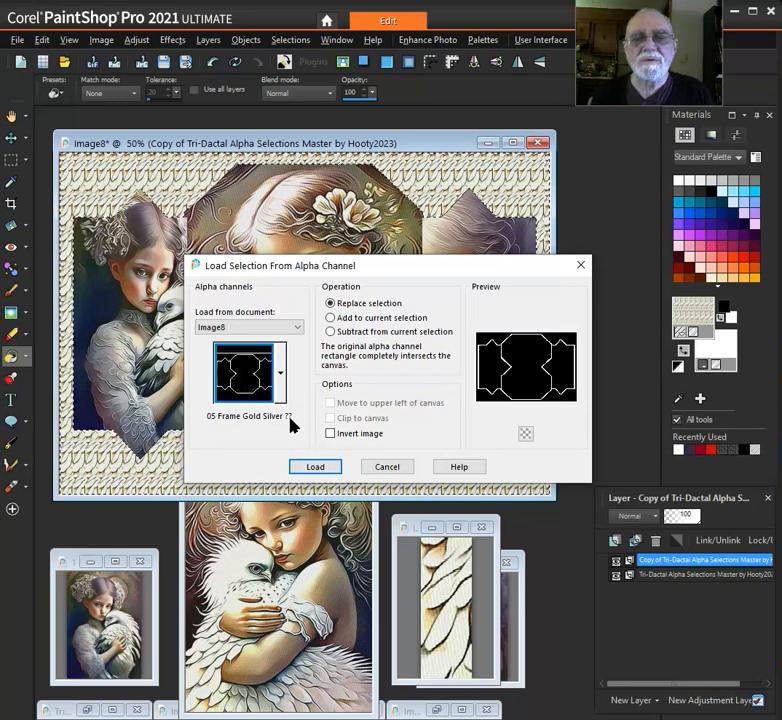
pyautogui.click(320, 467)
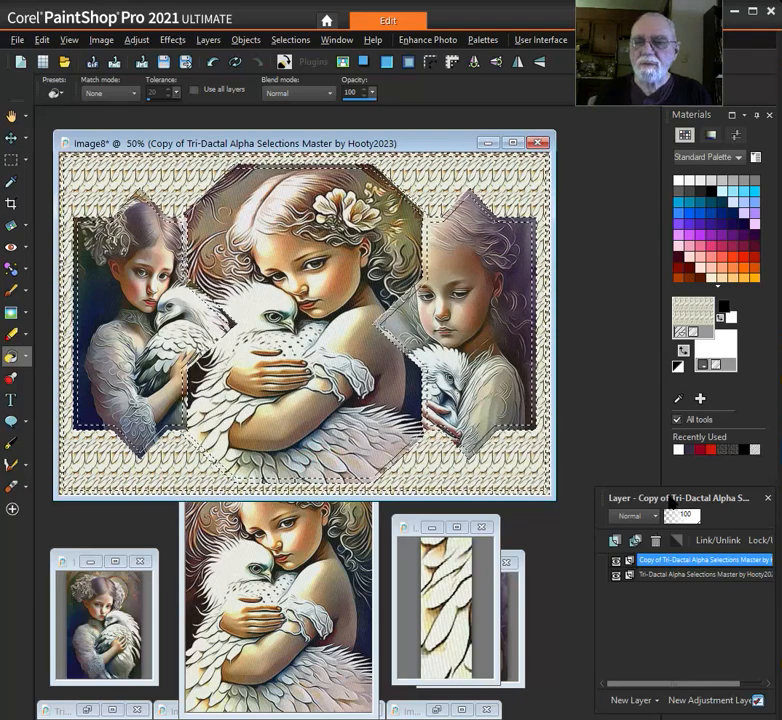
pyautogui.moveTo(670, 498); pyautogui.dragTo(585, 358)
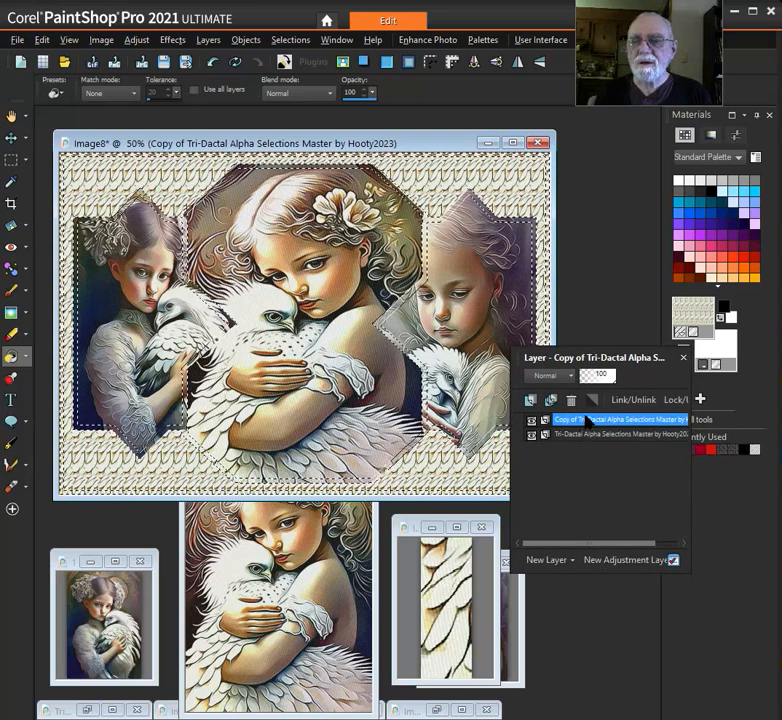
pyautogui.moveTo(589, 436)
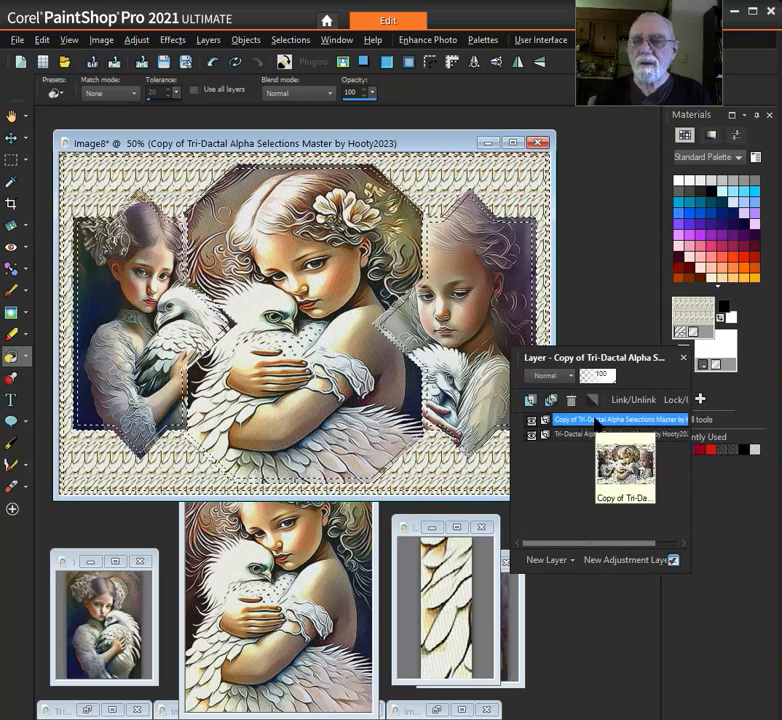
pyautogui.moveTo(585, 357); pyautogui.dragTo(624, 480)
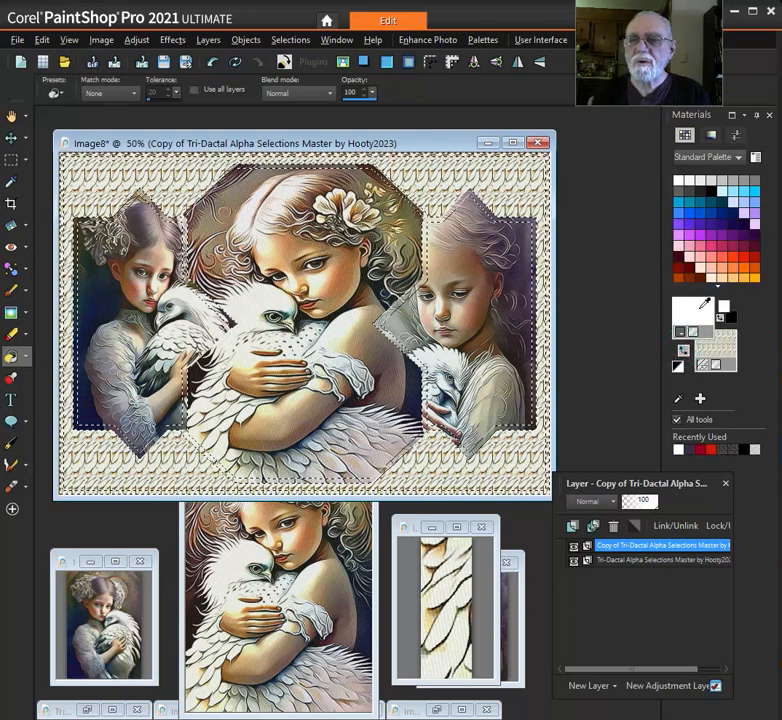
# Sample a dark purple-grey from the side portraits as the foreground color and fill the frame selection with it
pyautogui.moveTo(706, 328); pyautogui.dragTo(528, 234)
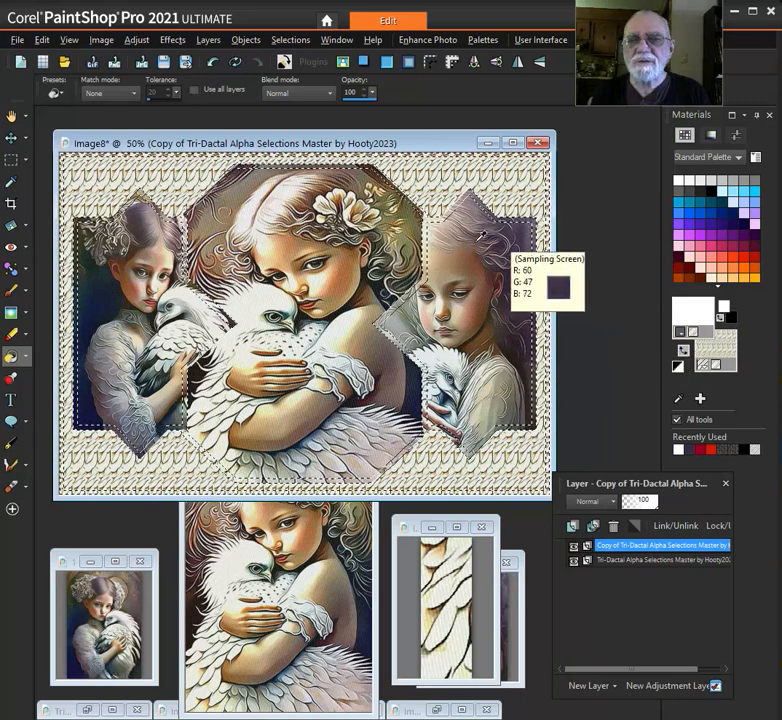
pyautogui.moveTo(98, 271); pyautogui.dragTo(522, 234)
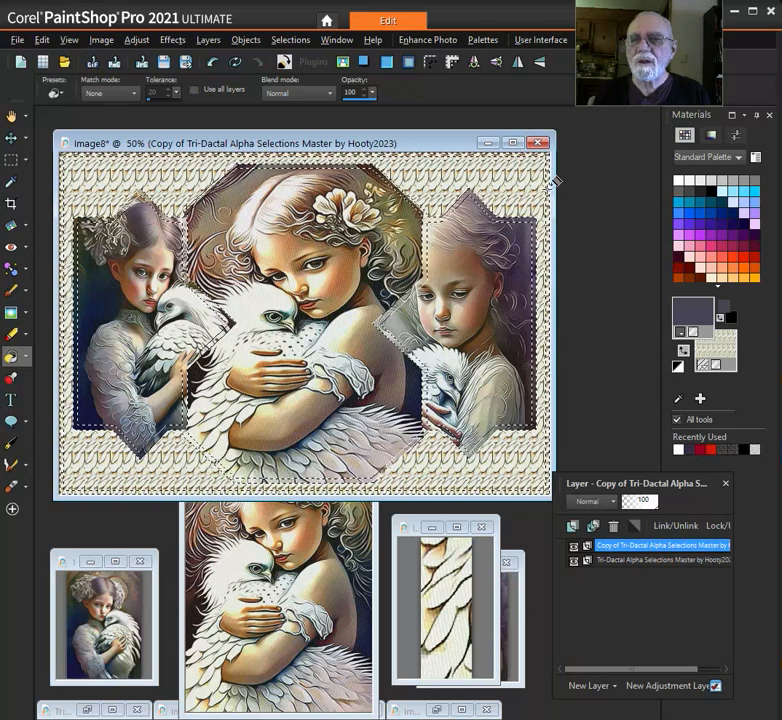
pyautogui.click(546, 188)
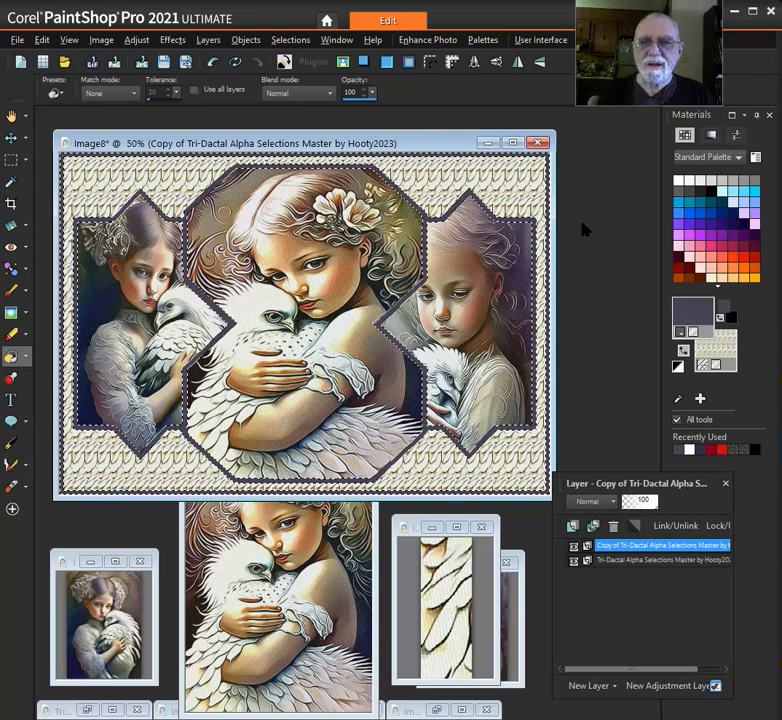
# Apply a drop shadow to the frame using the 40Border-Black preset with the opacity set to 40
pyautogui.click(352, 146)
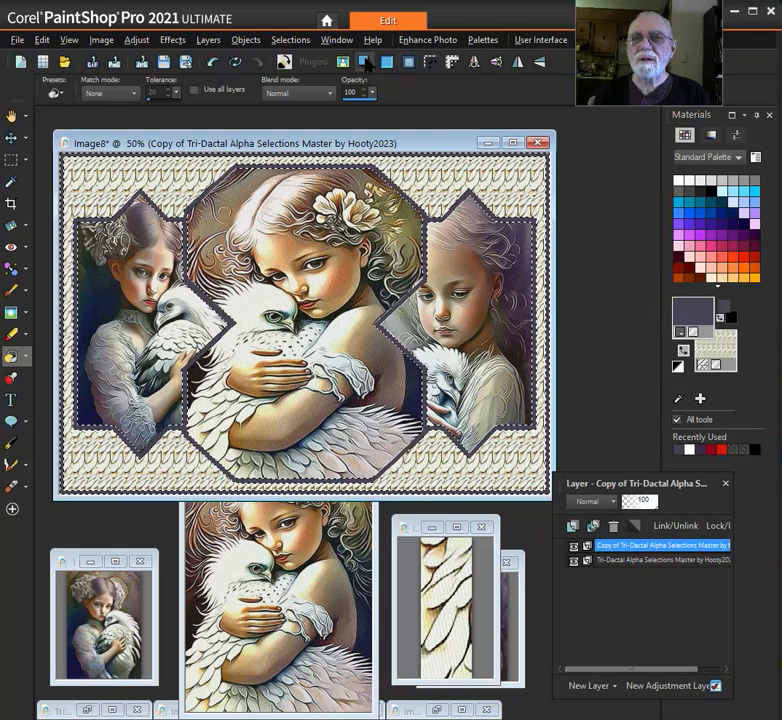
pyautogui.click(366, 62)
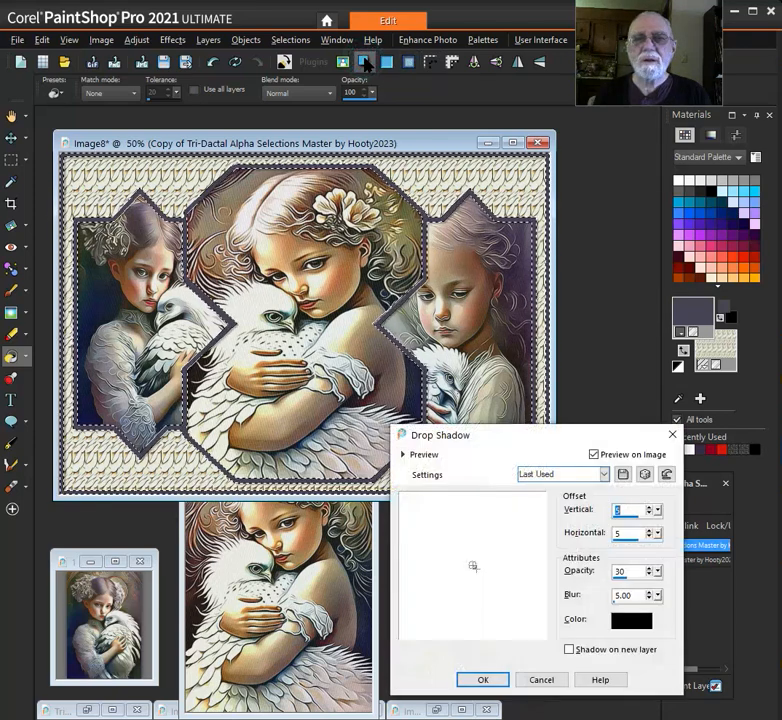
pyautogui.moveTo(550, 445); pyautogui.dragTo(490, 313)
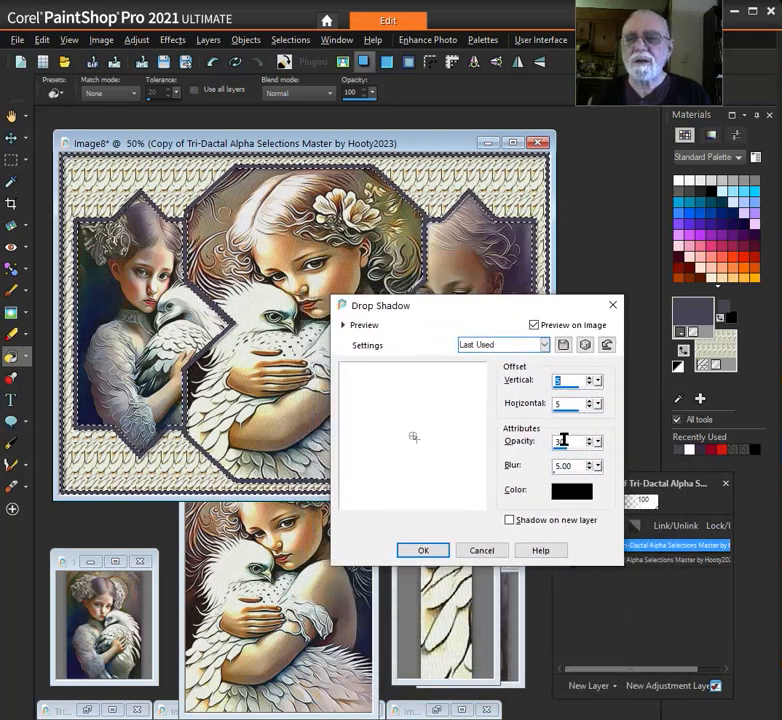
pyautogui.click(544, 345)
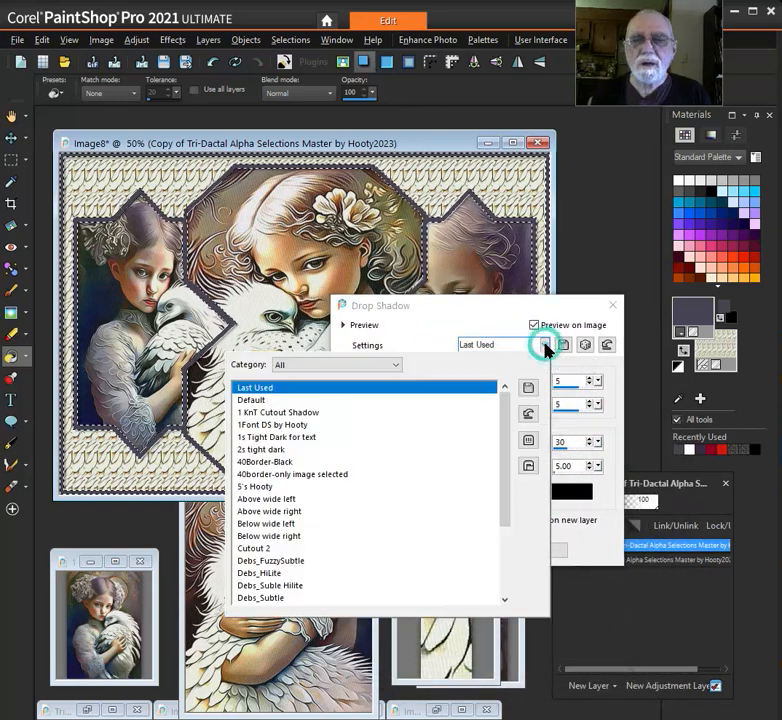
pyautogui.click(379, 462)
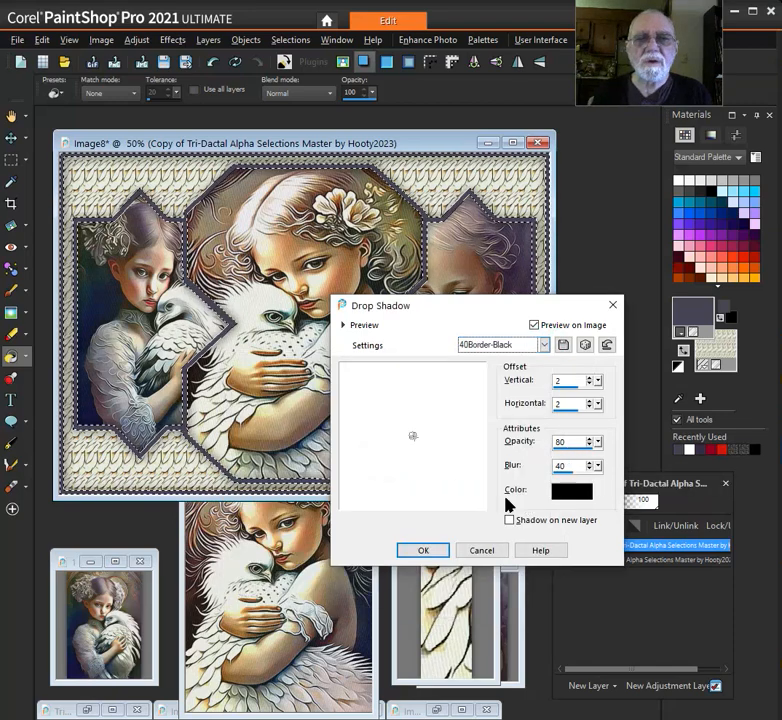
pyautogui.moveTo(452, 308); pyautogui.dragTo(562, 376)
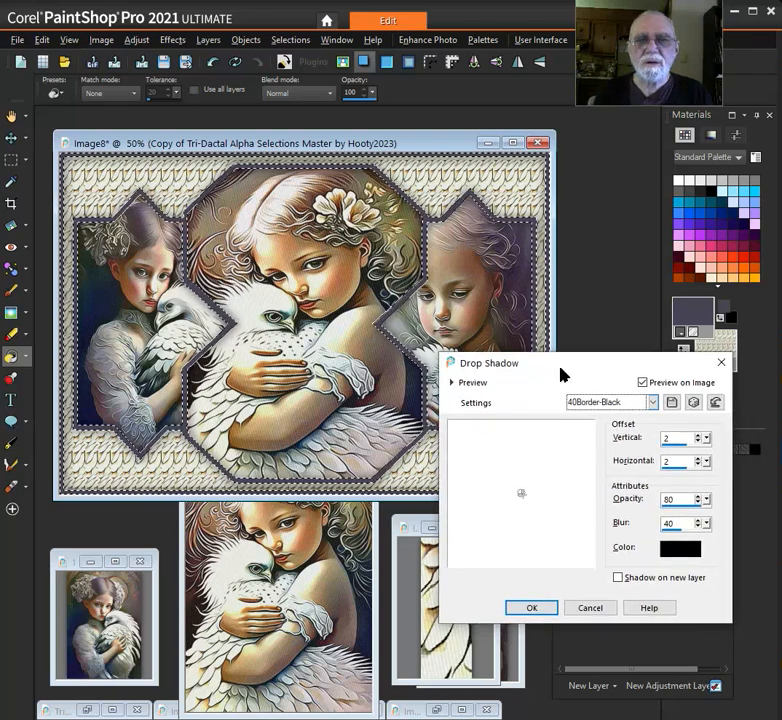
pyautogui.doubleClick(677, 500)
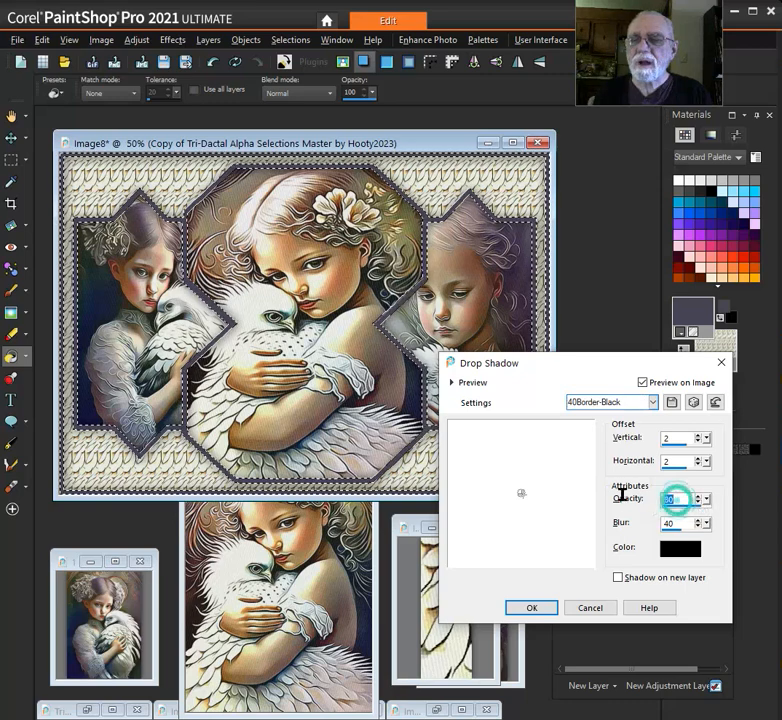
pyautogui.write('40')
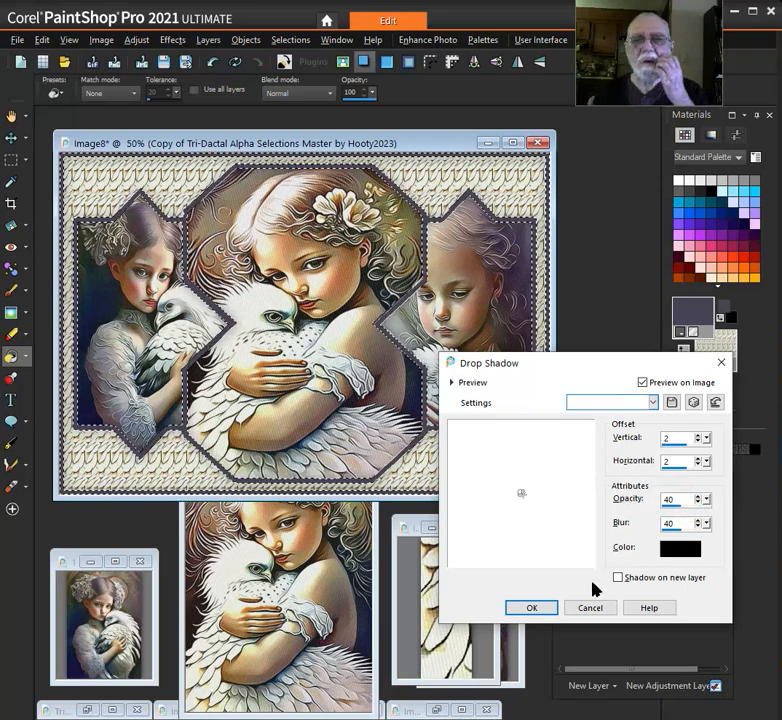
pyautogui.click(541, 615)
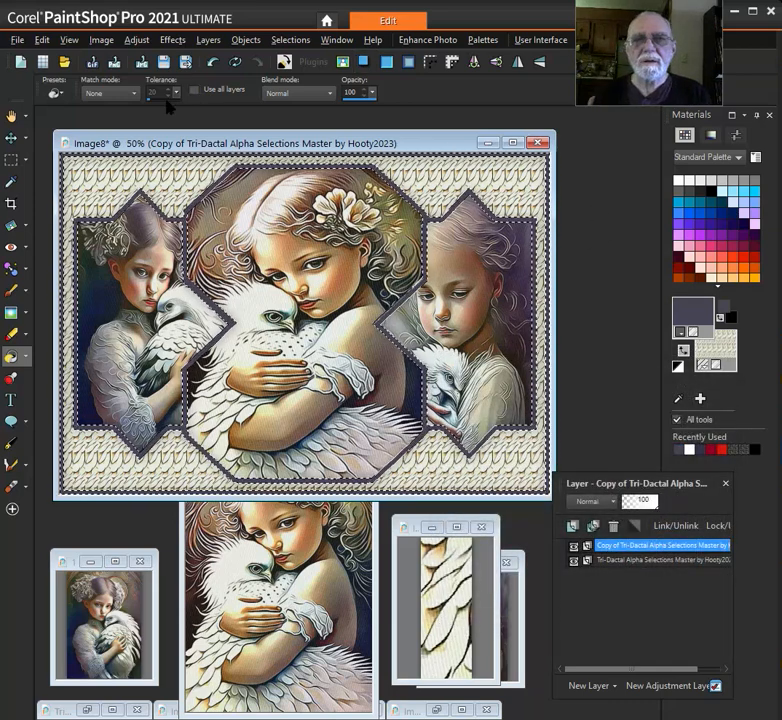
# Apply the Alien Skin Eye Candy 5 Impact Glass effect to the frame selection and deselect it
pyautogui.click(174, 40)
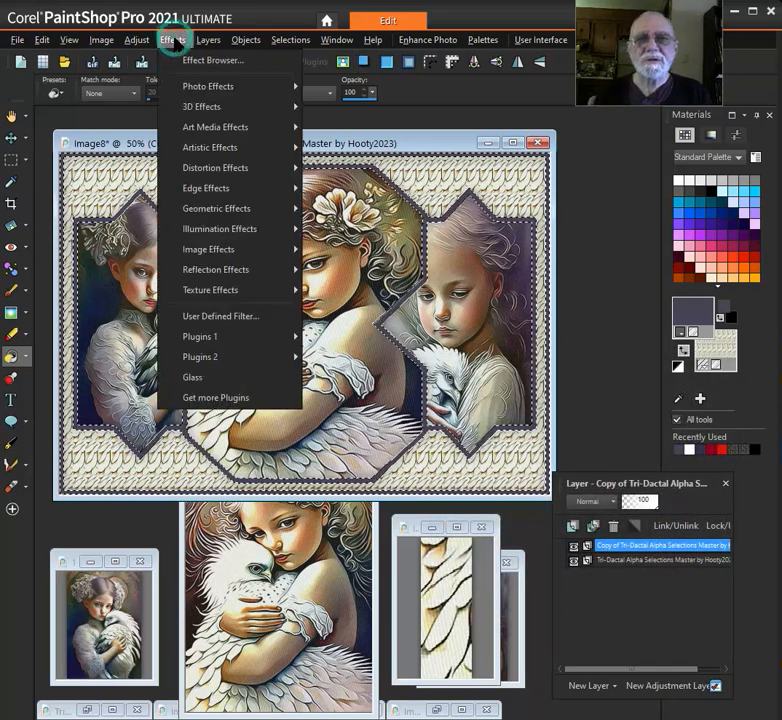
pyautogui.moveTo(240, 338)
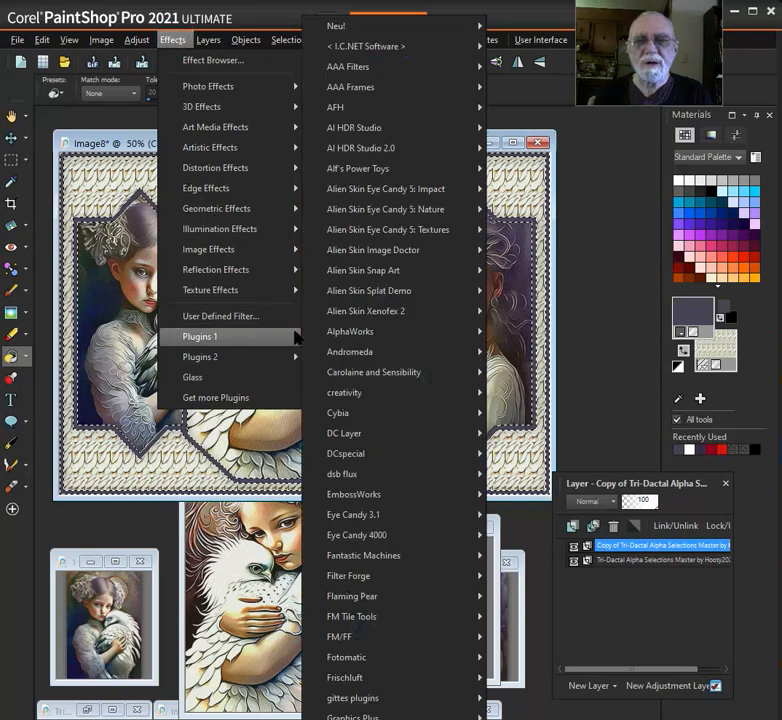
pyautogui.moveTo(442, 187)
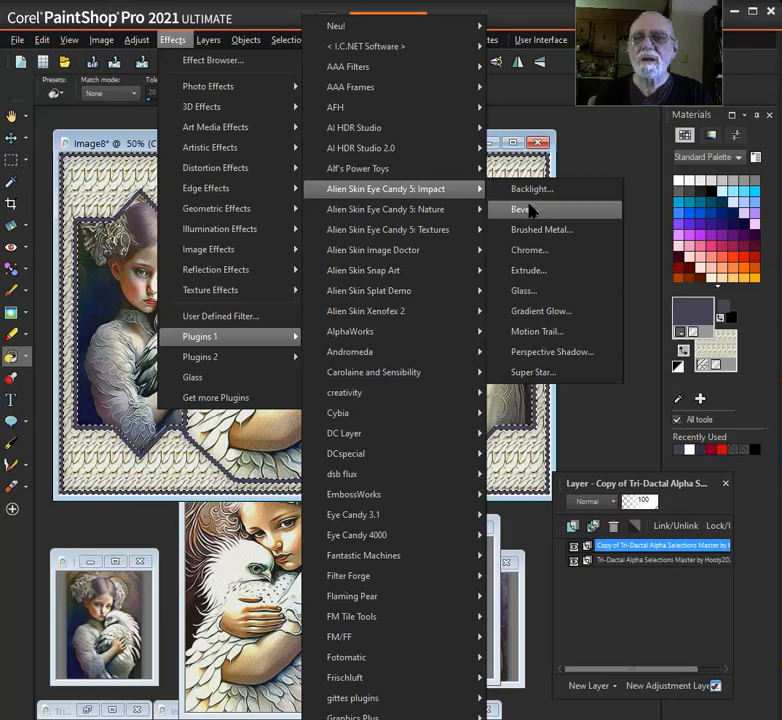
pyautogui.click(548, 290)
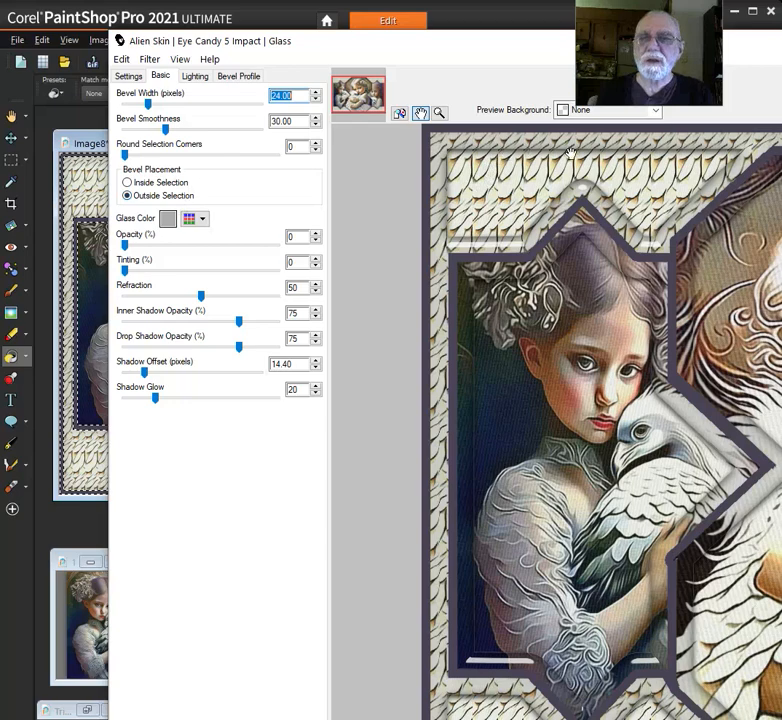
pyautogui.moveTo(650, 41); pyautogui.dragTo(624, 42)
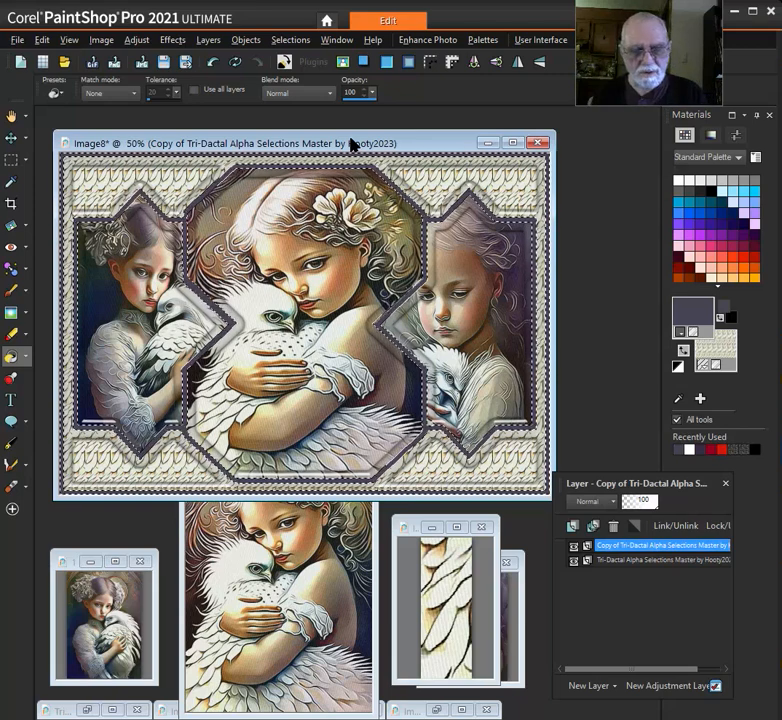
pyautogui.hotkey('ctrl', 'd')
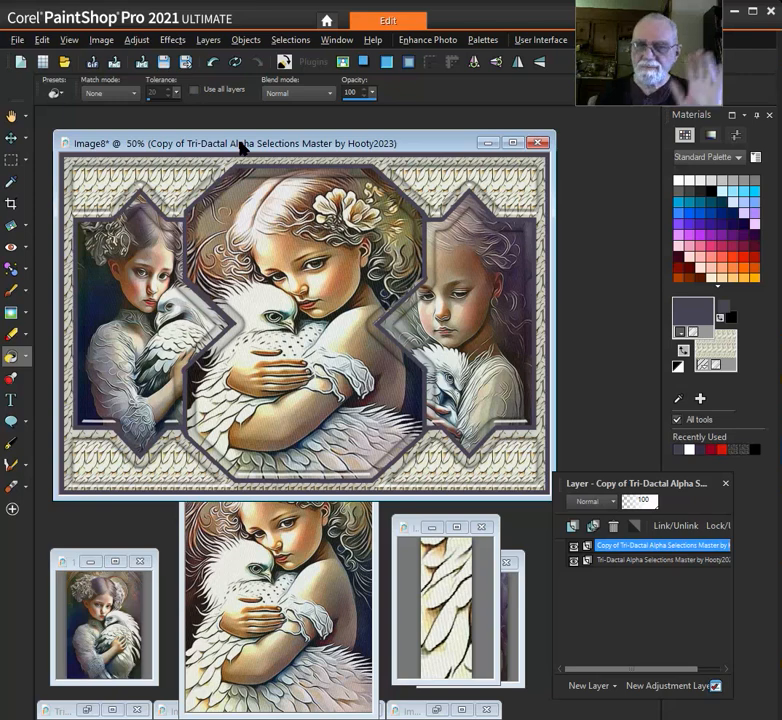
pyautogui.click(579, 328)
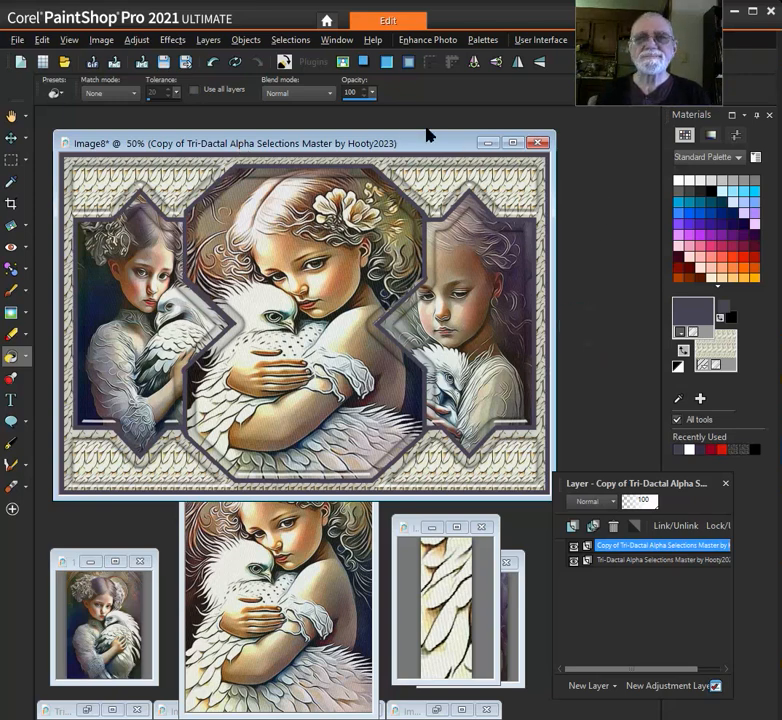